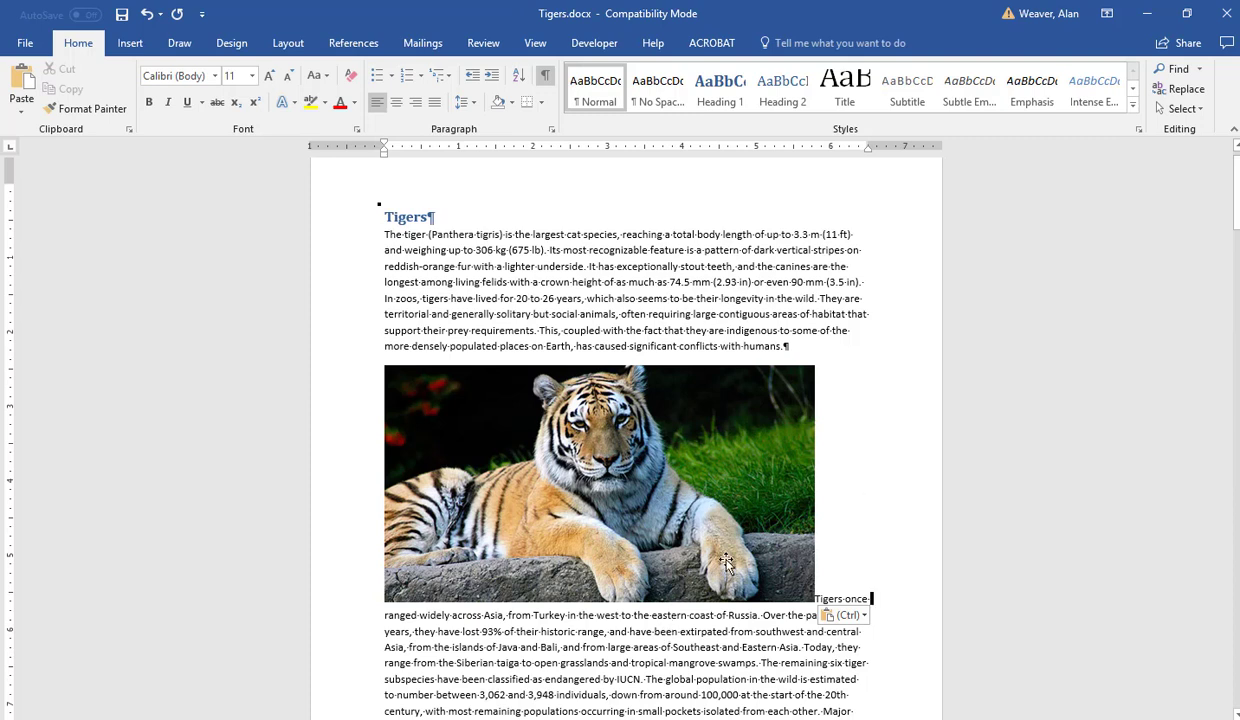
- Shrink the tiger photo slightly with a corner handle, undoing two trial resizes first
{"action": "left_click", "coordinate": [670, 488]}
{"action": "left_click_drag", "start_coordinate": [672, 518], "coordinate": [697, 484]}
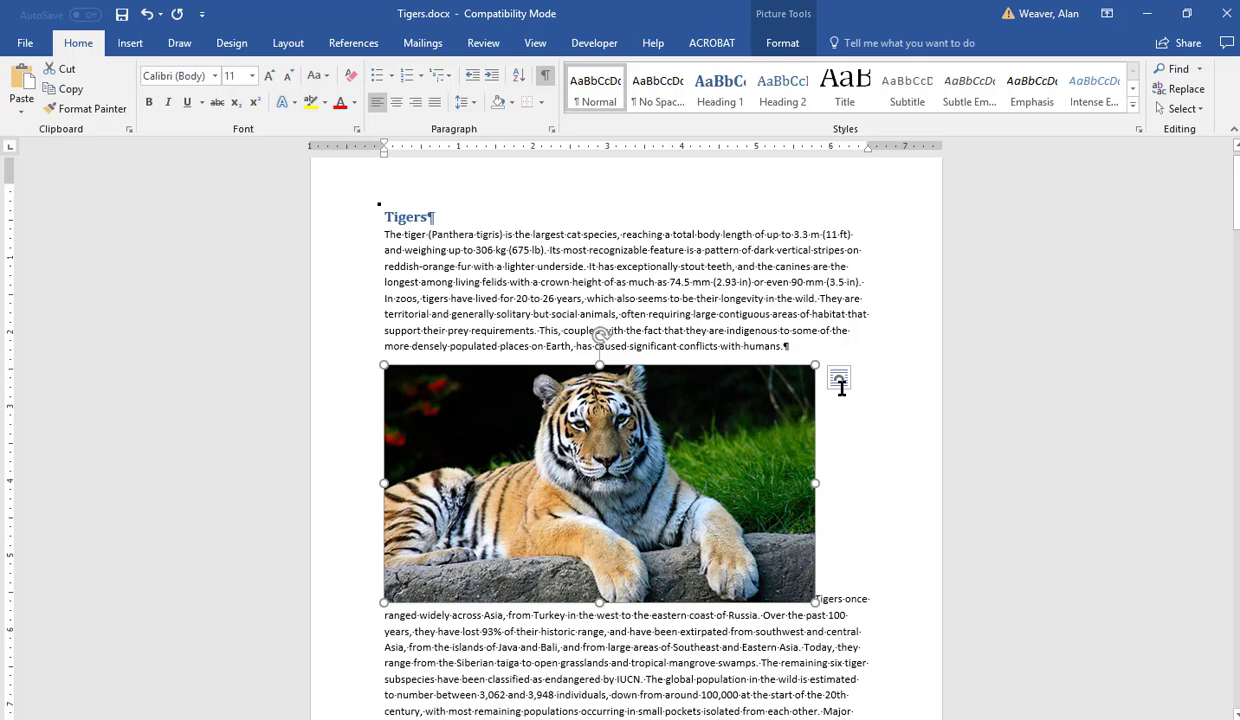
{"action": "left_click_drag", "start_coordinate": [815, 366], "coordinate": [672, 444]}
{"action": "key", "text": "ctrl+z"}
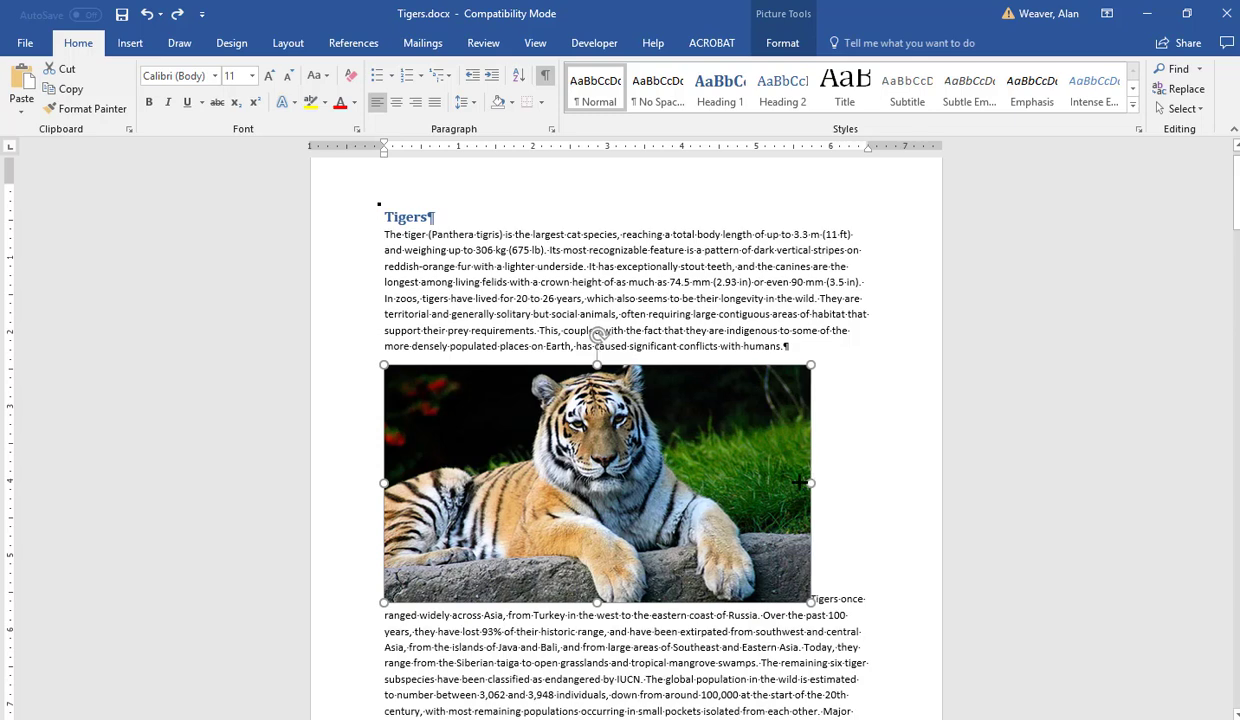
{"action": "left_click_drag", "start_coordinate": [815, 482], "coordinate": [598, 482]}
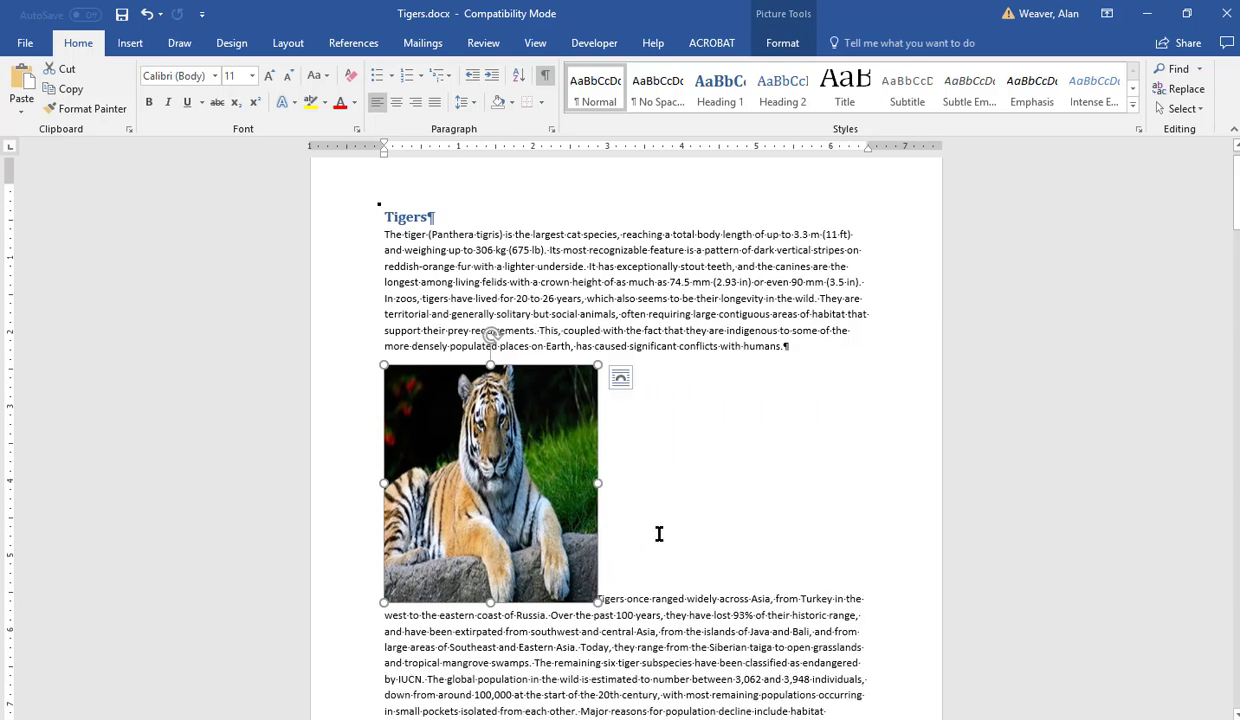
{"action": "key", "text": "ctrl+z"}
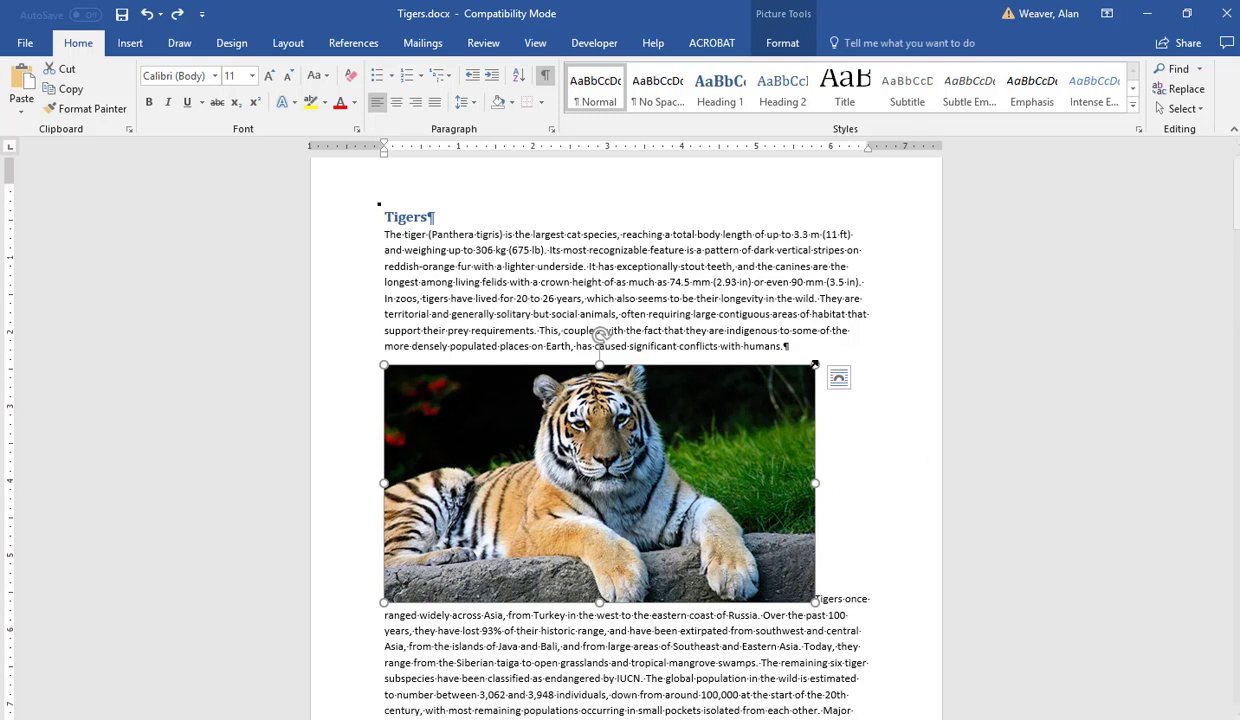
{"action": "left_click_drag", "start_coordinate": [815, 366], "coordinate": [781, 366]}
{"action": "left_click_drag", "start_coordinate": [771, 413], "coordinate": [757, 406]}
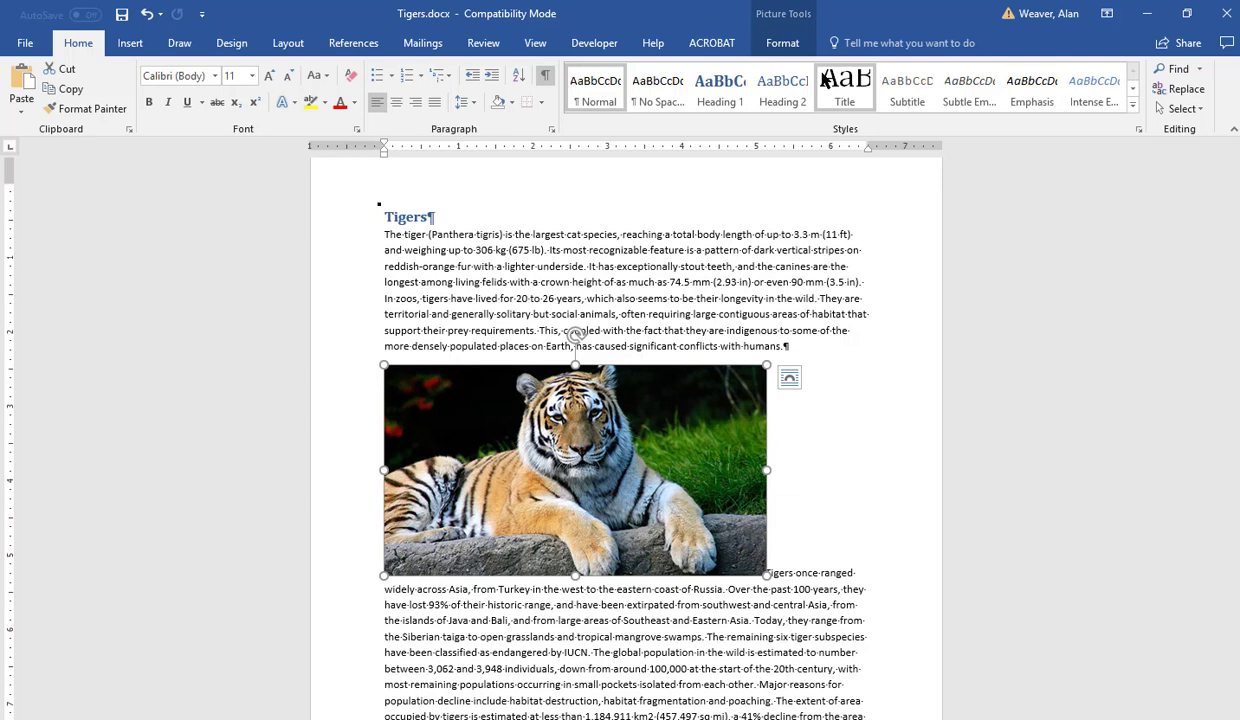
- Enter a width of 4" for the tiger photo on the Format tab, making its height 2.2"
{"action": "left_click", "coordinate": [784, 48]}
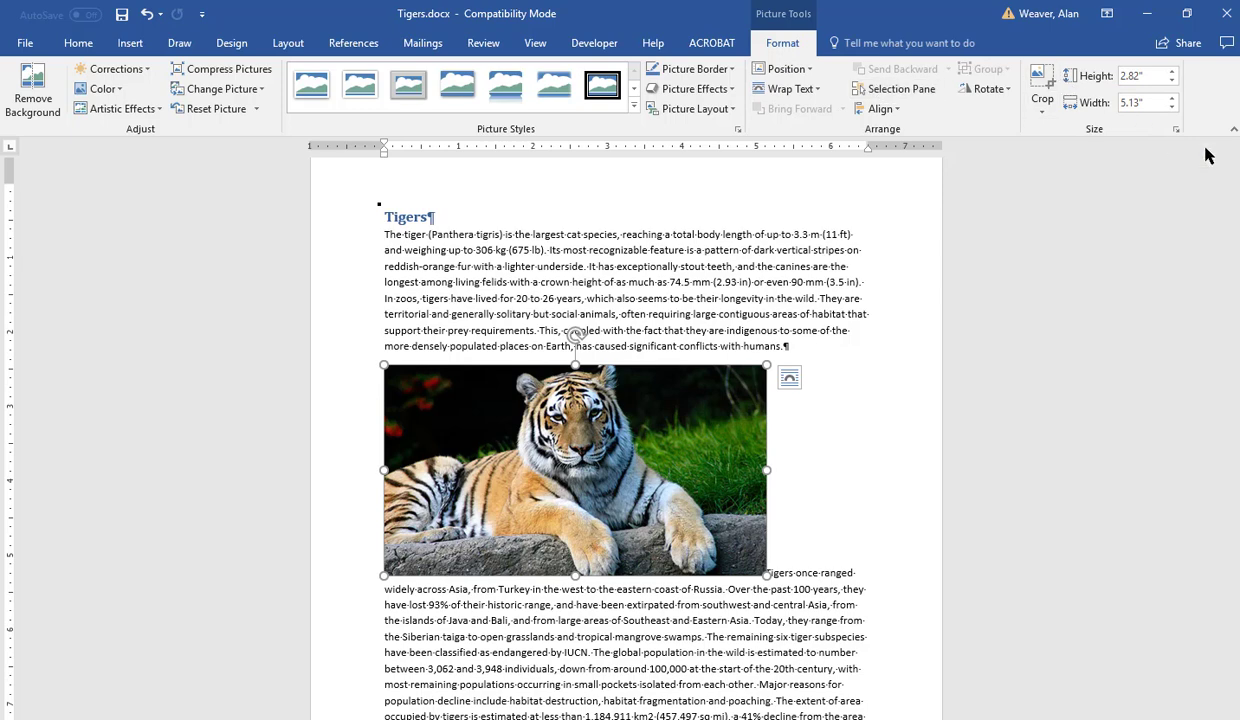
{"action": "left_click", "coordinate": [1157, 103]}
{"action": "type", "text": "4"}
{"action": "key", "text": "Return"}
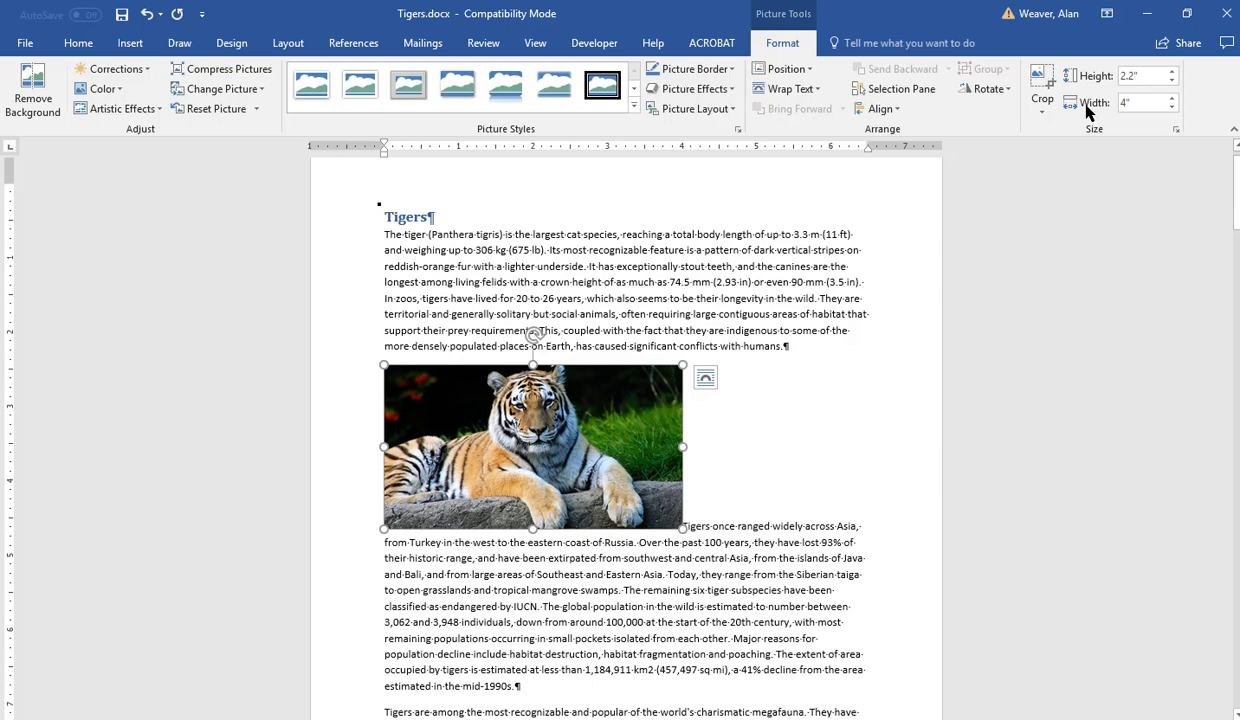
- Apply Square text wrapping to the tiger photo and drag it to the right margin
{"action": "left_click", "coordinate": [795, 89]}
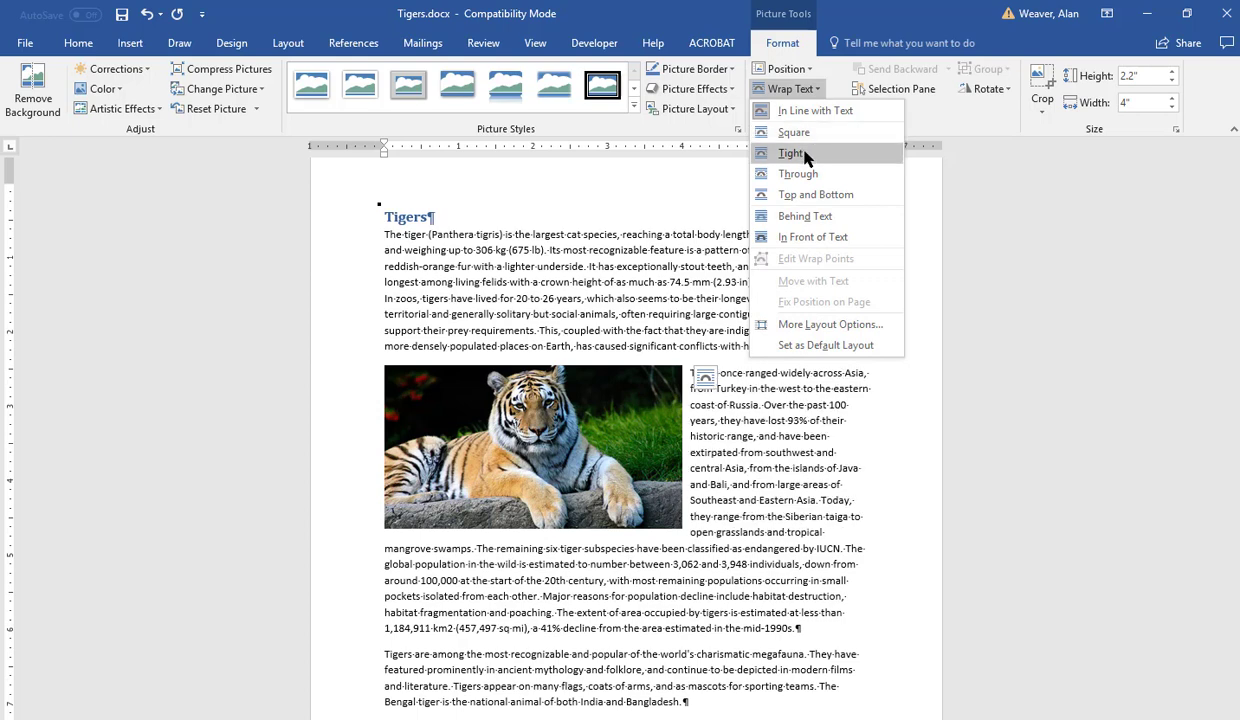
{"action": "left_click", "coordinate": [795, 178]}
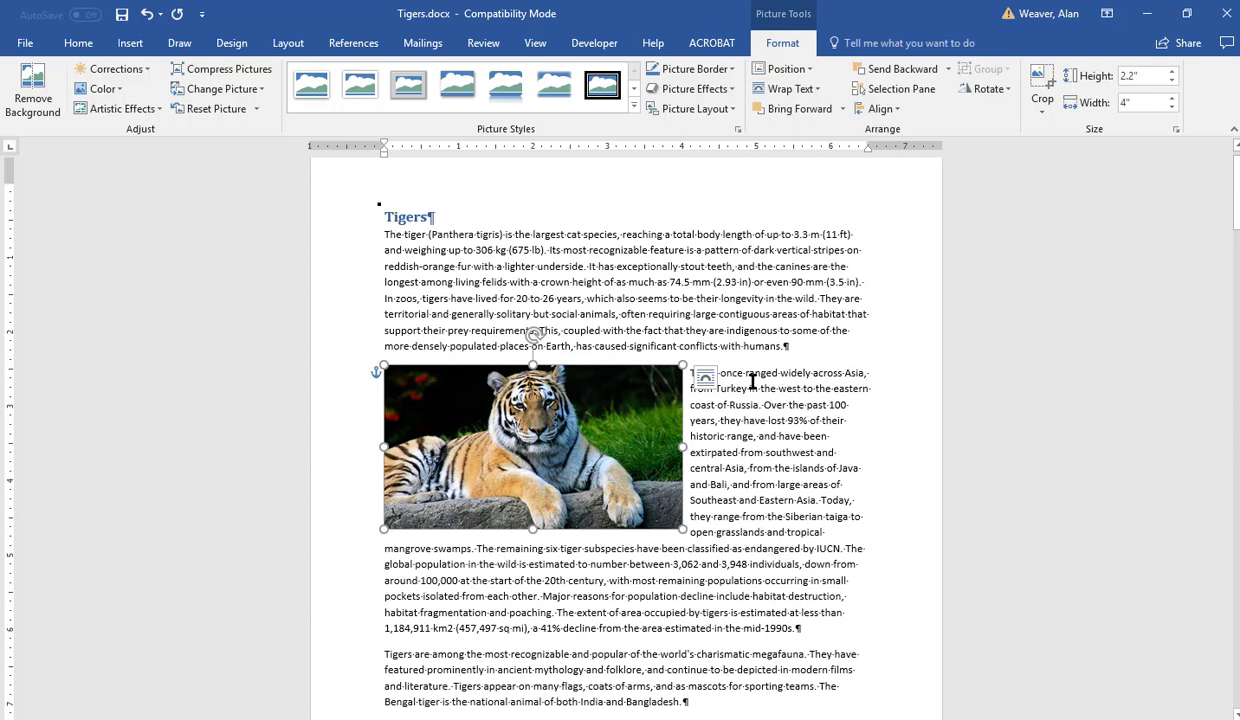
{"action": "left_click", "coordinate": [705, 380]}
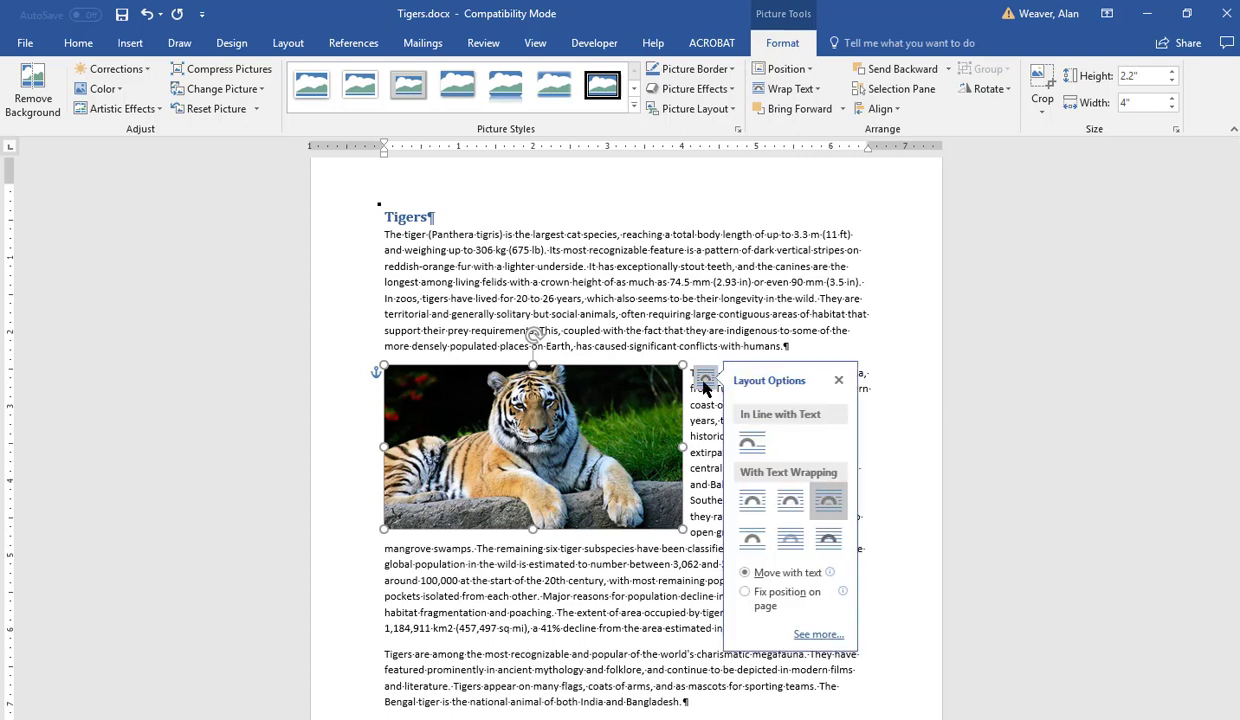
{"action": "left_click", "coordinate": [757, 505]}
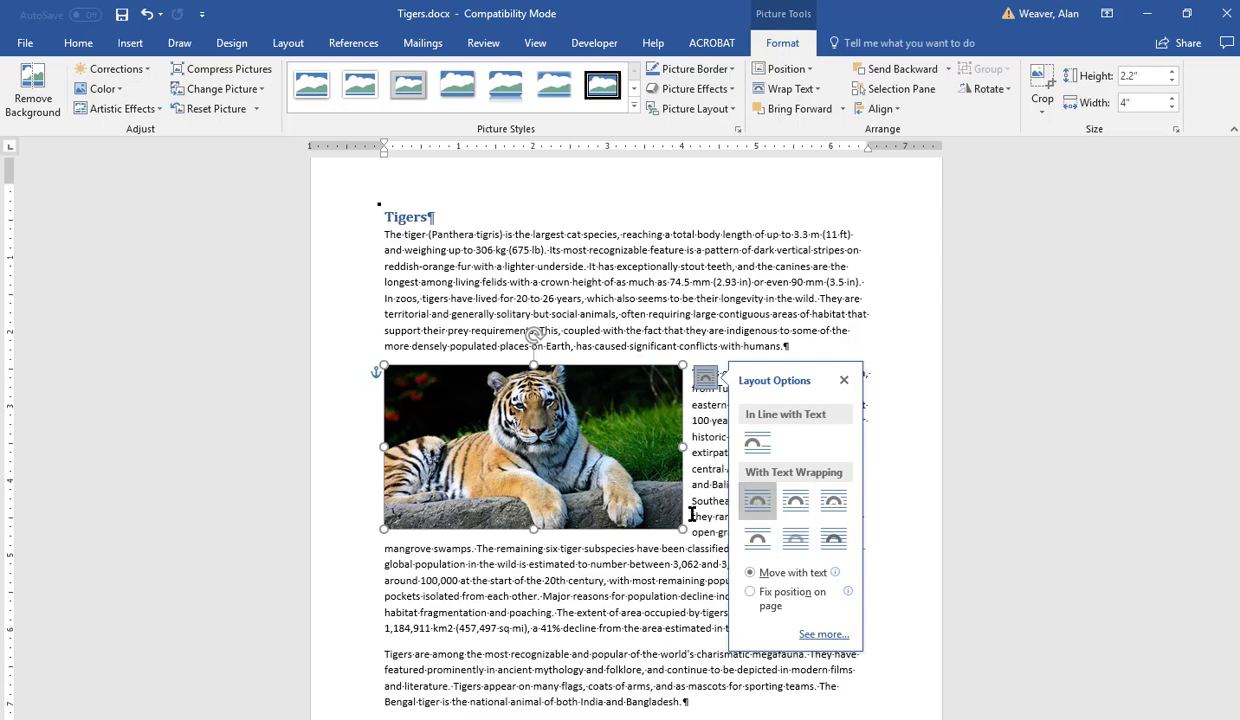
{"action": "left_click", "coordinate": [844, 380]}
{"action": "left_click_drag", "start_coordinate": [576, 422], "coordinate": [750, 426]}
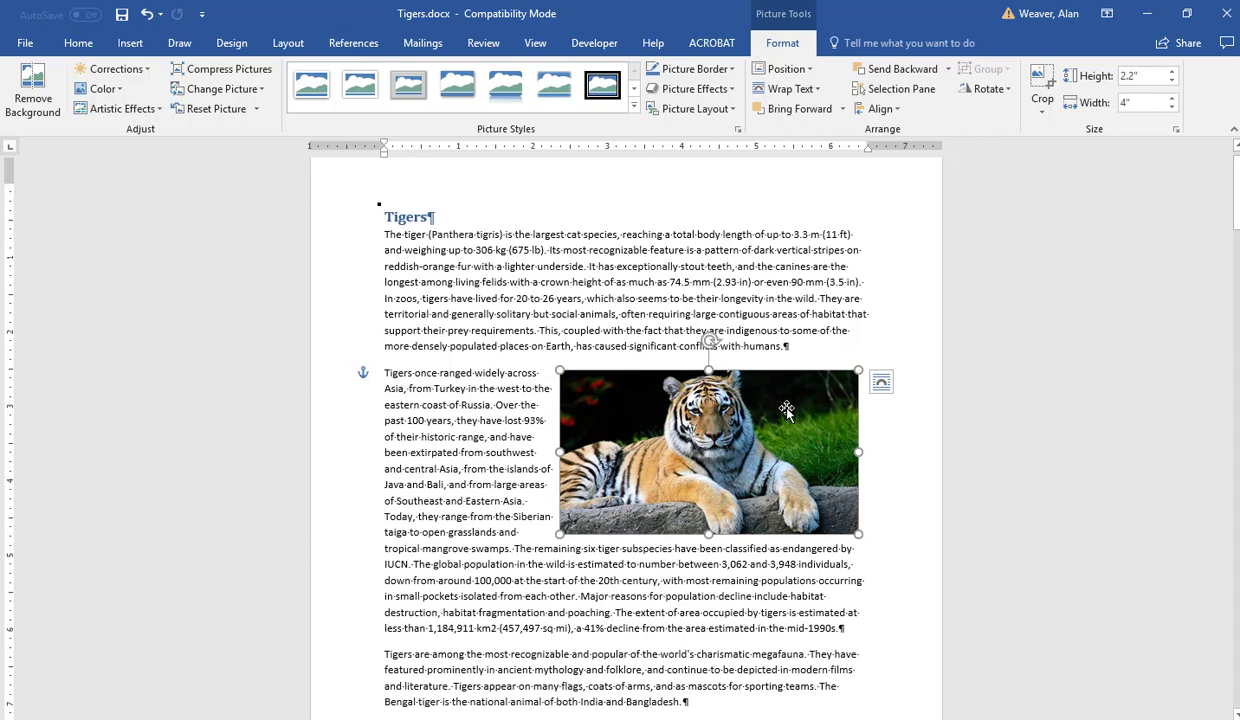
- Open the Format Picture pane from the tiger photo's right-click menu
{"action": "right_click", "coordinate": [775, 412]}
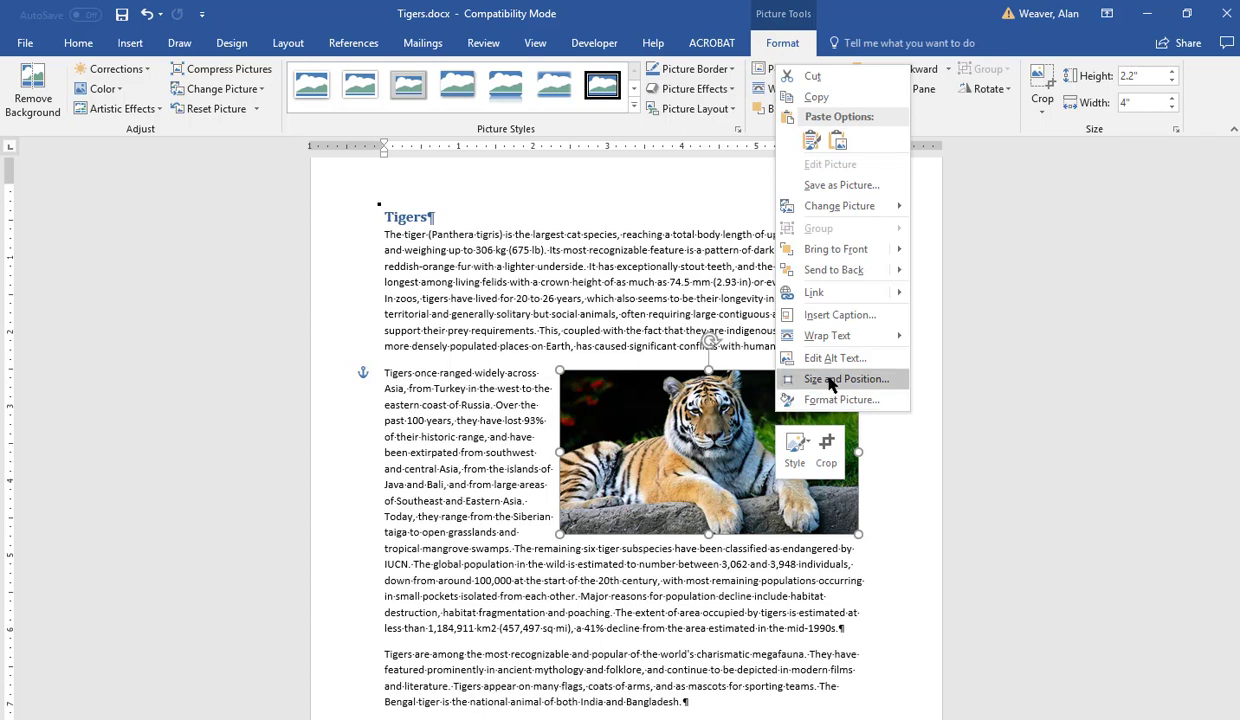
{"action": "mouse_move", "coordinate": [836, 341]}
{"action": "left_click", "coordinate": [835, 399]}
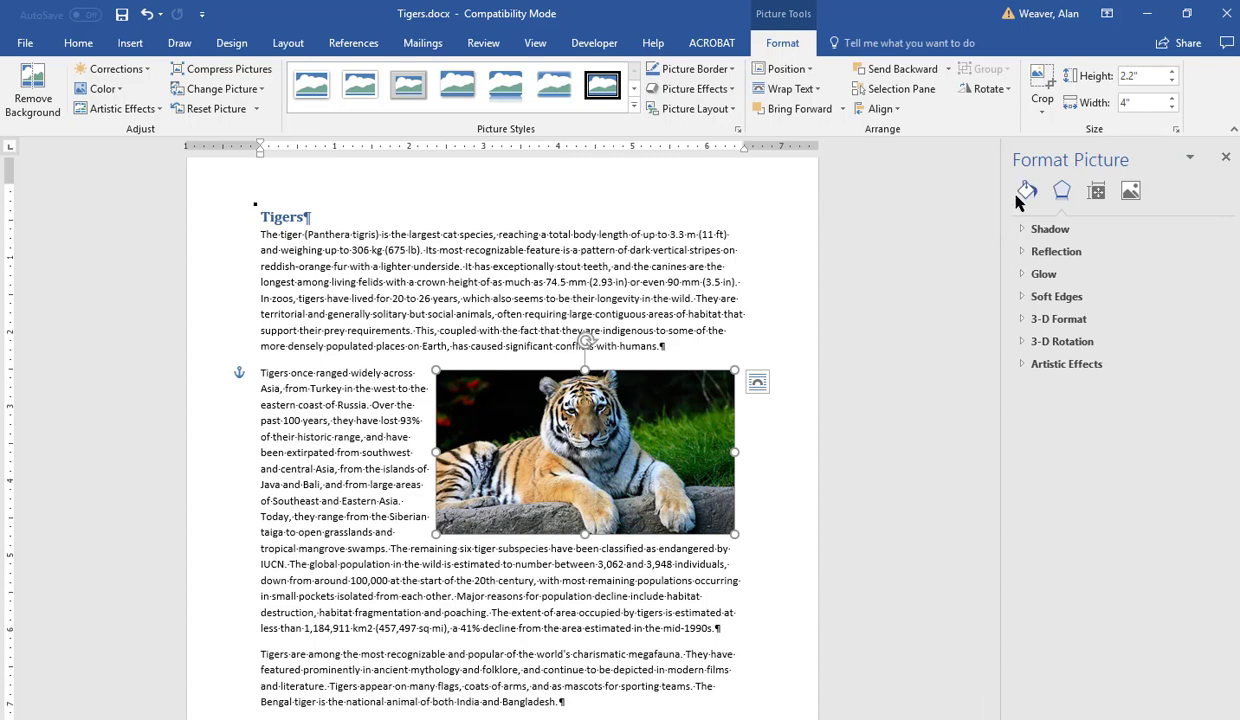
- Expand Soft Edges in Effects and set the edge size to 13 pt
{"action": "left_click", "coordinate": [1048, 296]}
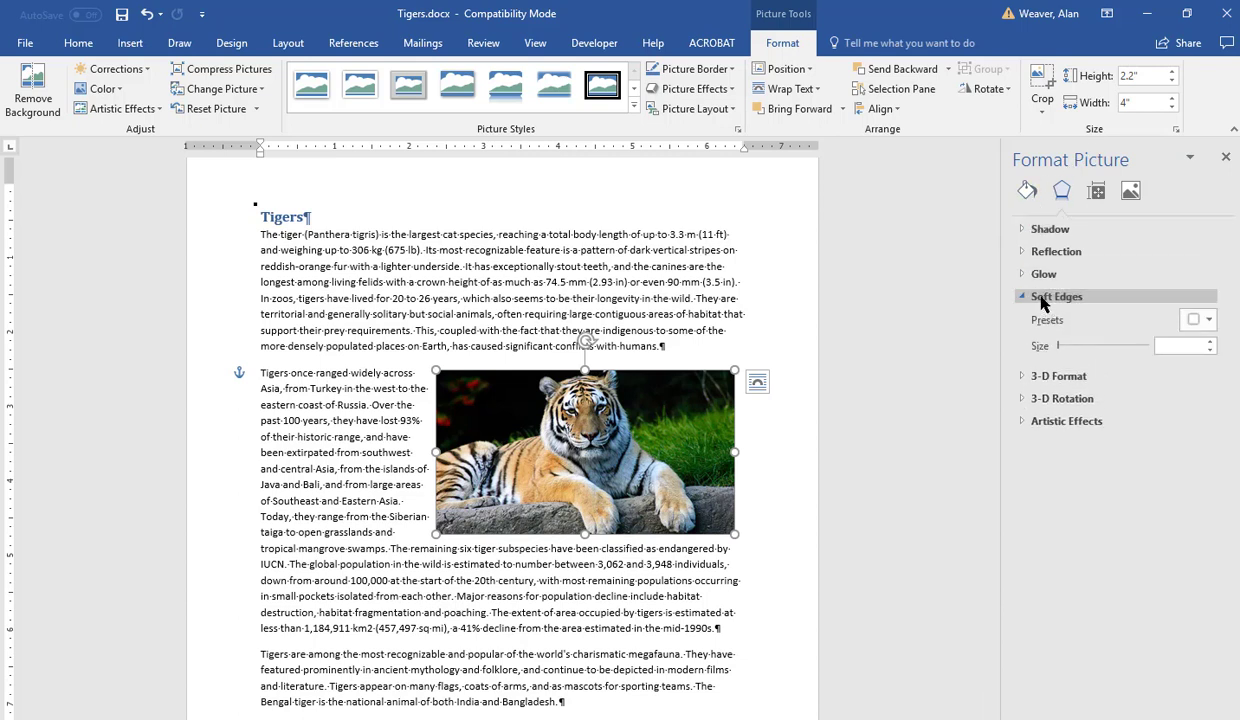
{"action": "left_click", "coordinate": [1058, 346]}
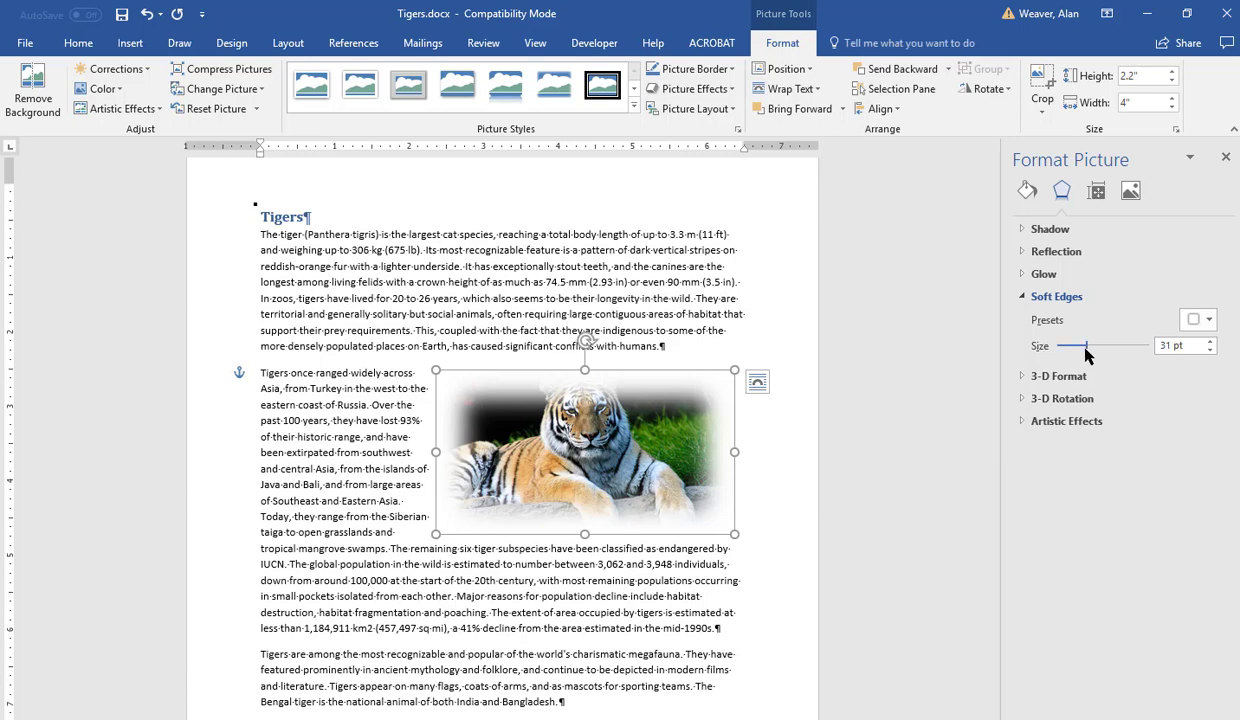
{"action": "left_click_drag", "start_coordinate": [1087, 348], "coordinate": [1069, 349]}
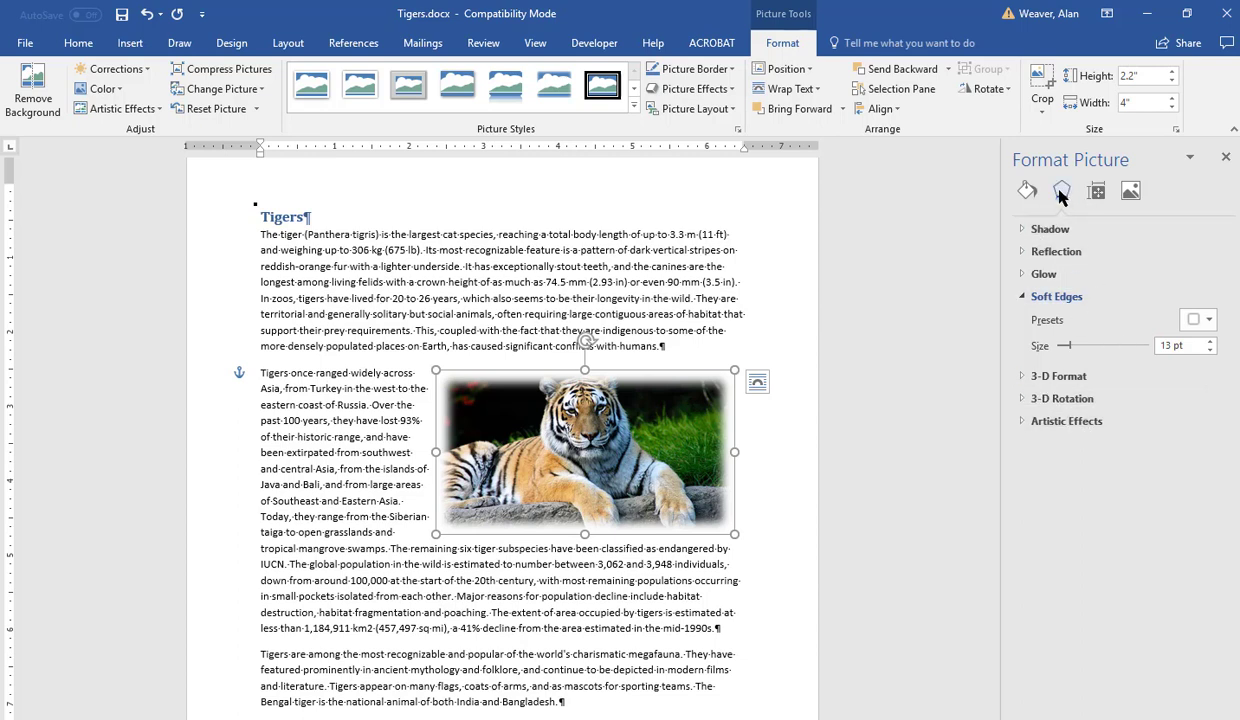
- Choose Solid line under Fill & Line to outline the tiger photo, then reselect it
{"action": "left_click", "coordinate": [1027, 190]}
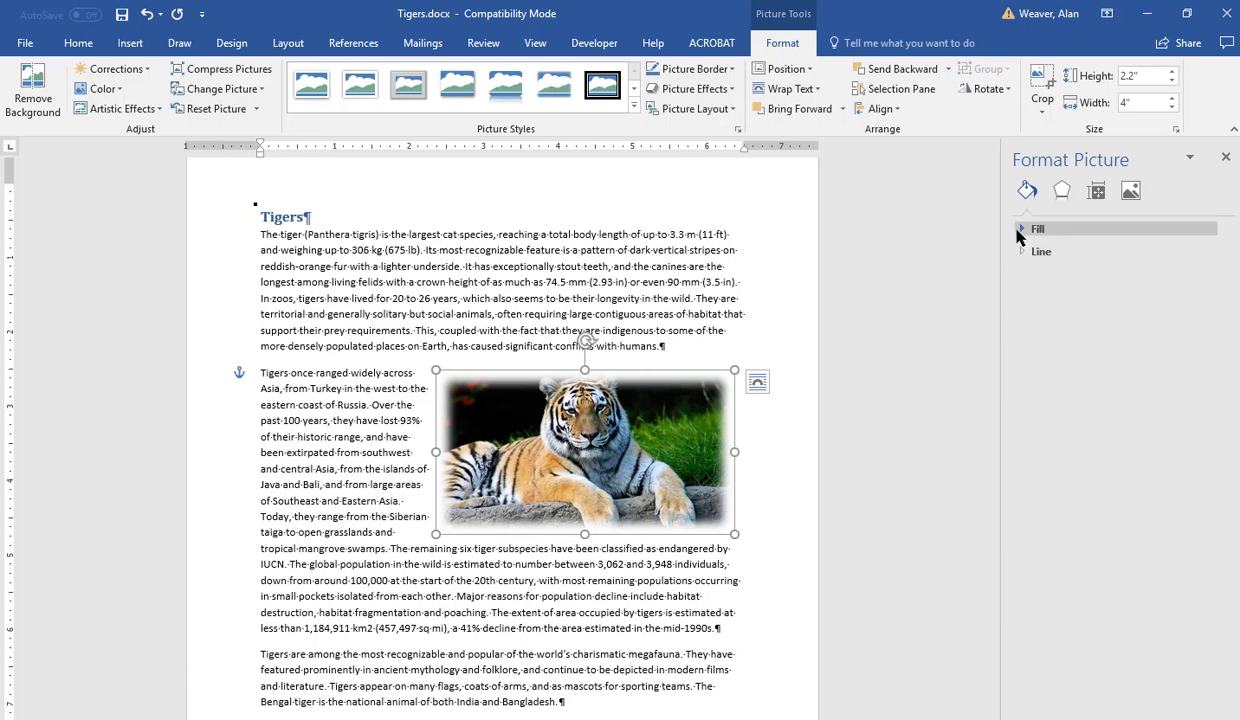
{"action": "left_click", "coordinate": [1020, 230]}
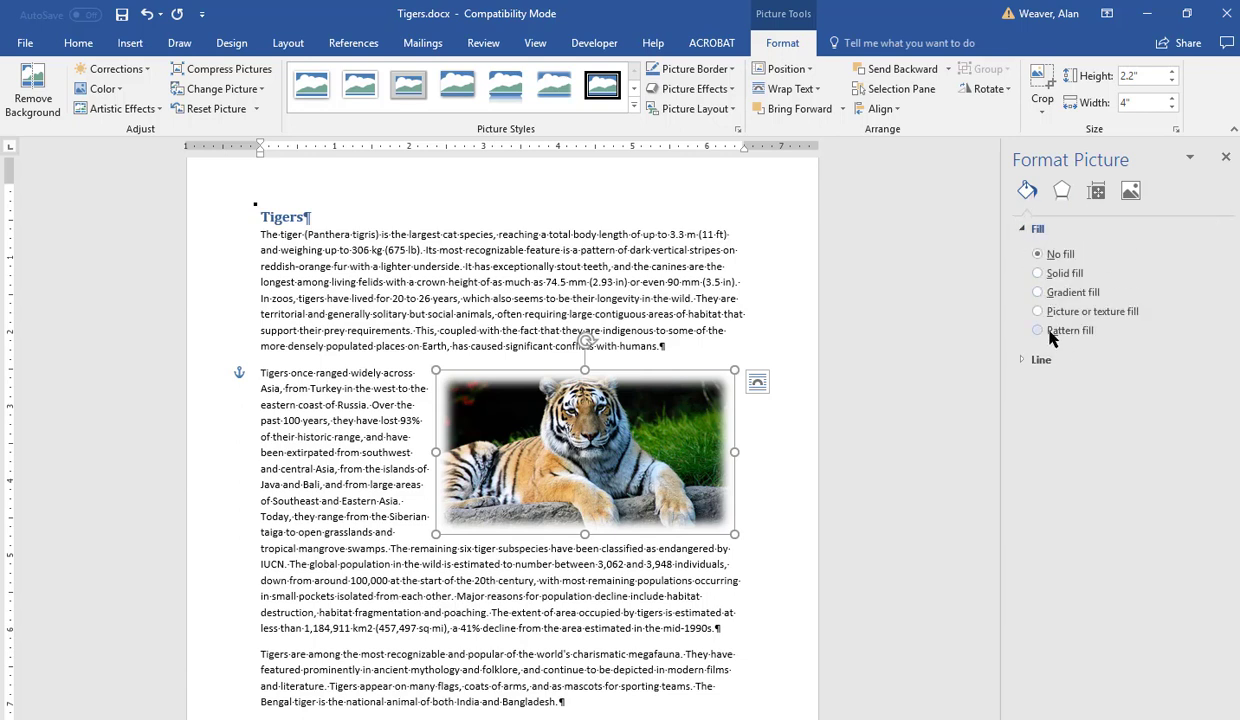
{"action": "left_click", "coordinate": [1048, 292]}
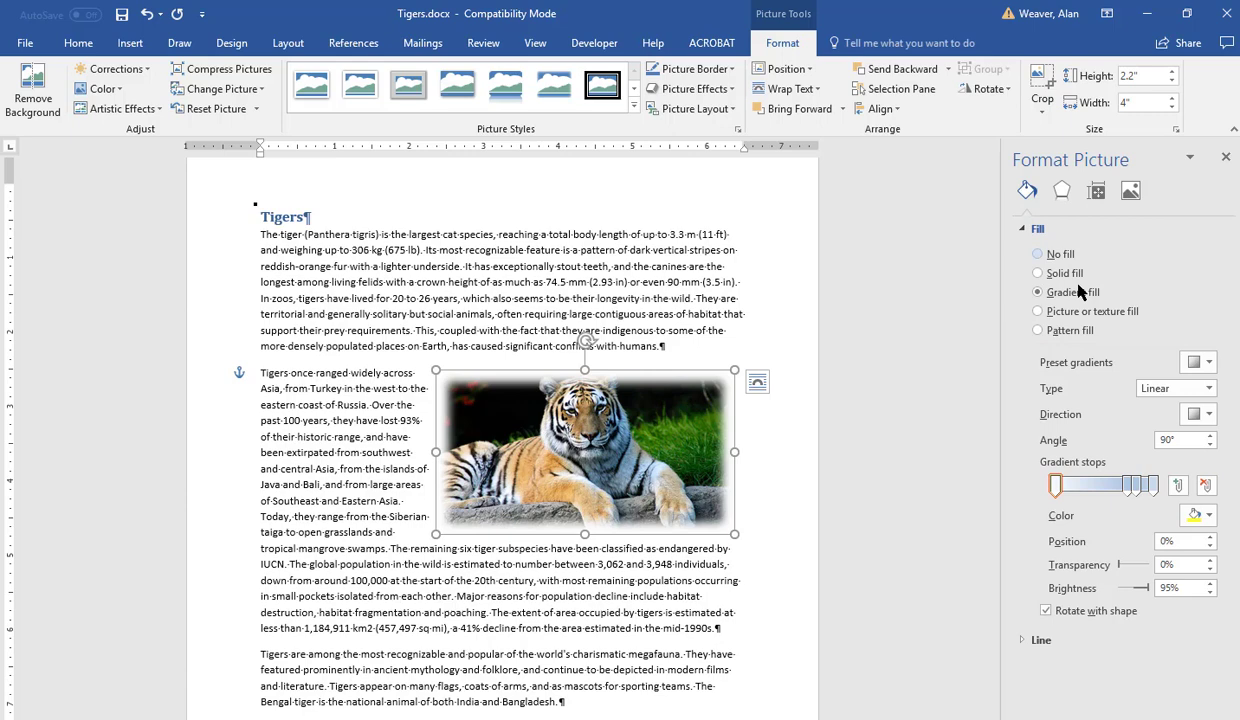
{"action": "left_click", "coordinate": [1038, 641]}
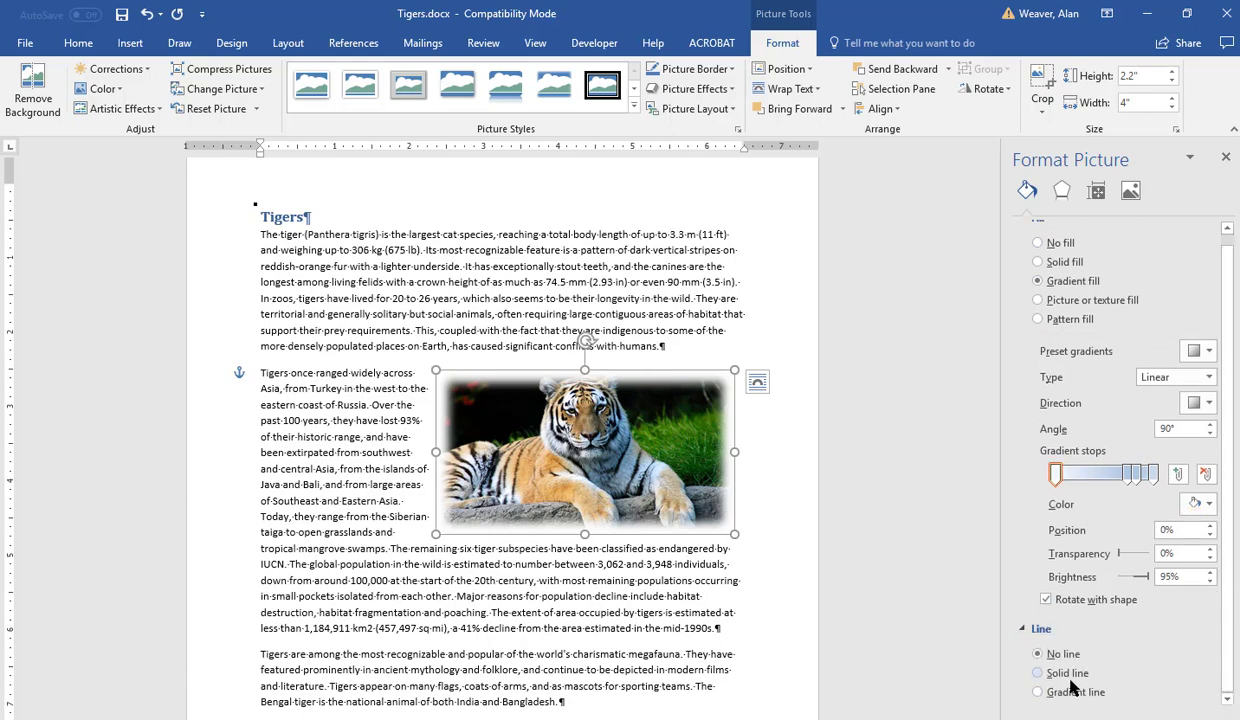
{"action": "left_click", "coordinate": [1040, 673]}
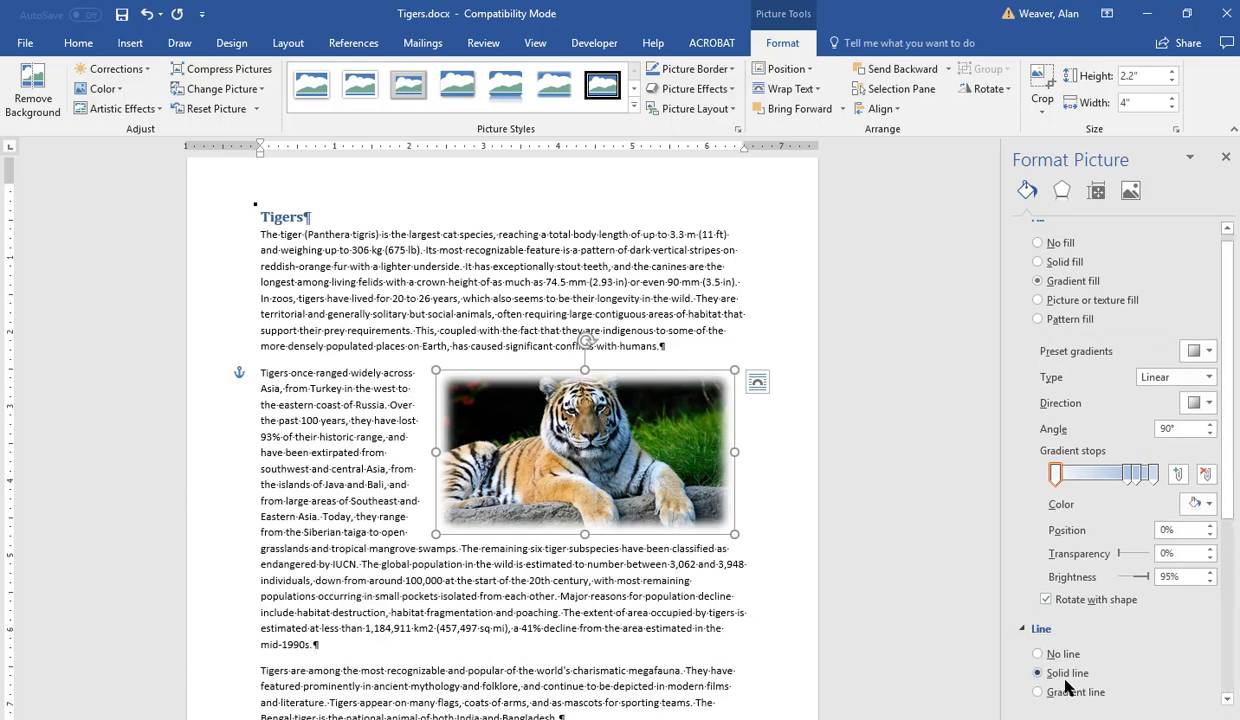
{"action": "left_click", "coordinate": [569, 568]}
{"action": "left_click", "coordinate": [597, 515]}
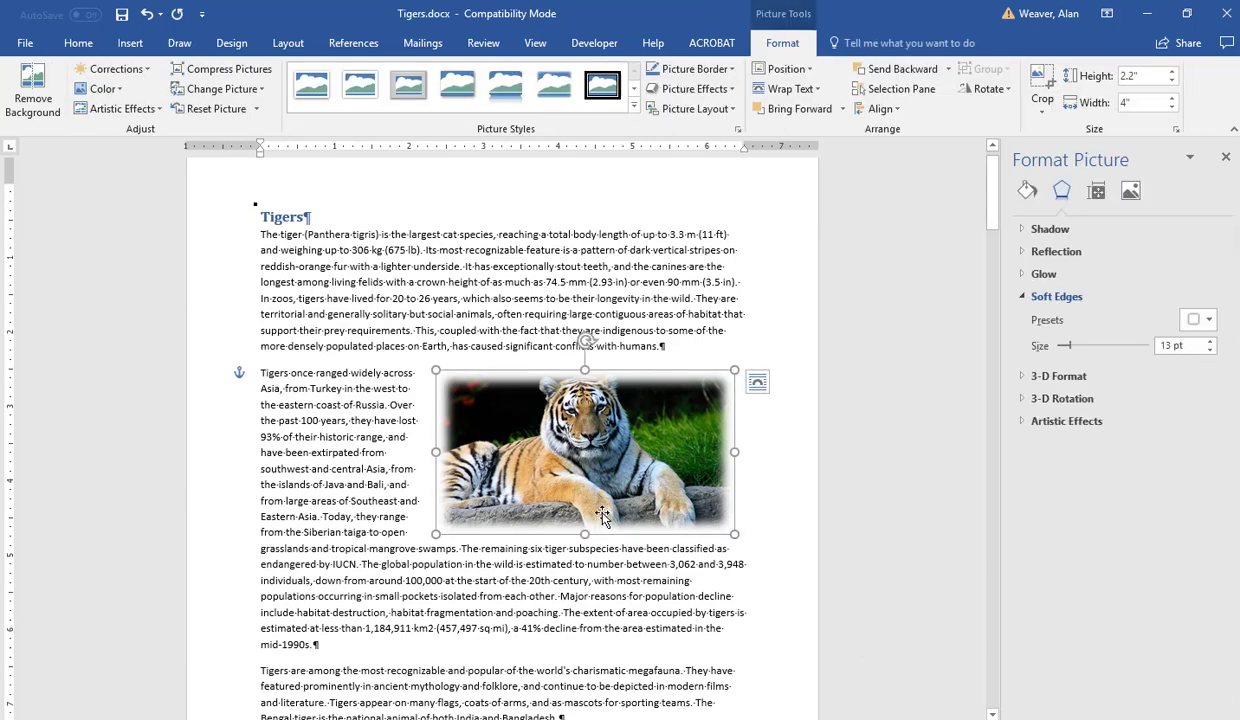
- Apply a 6 pt top bevel preset to the photo under Effects > 3-D Format
{"action": "left_click", "coordinate": [1027, 191]}
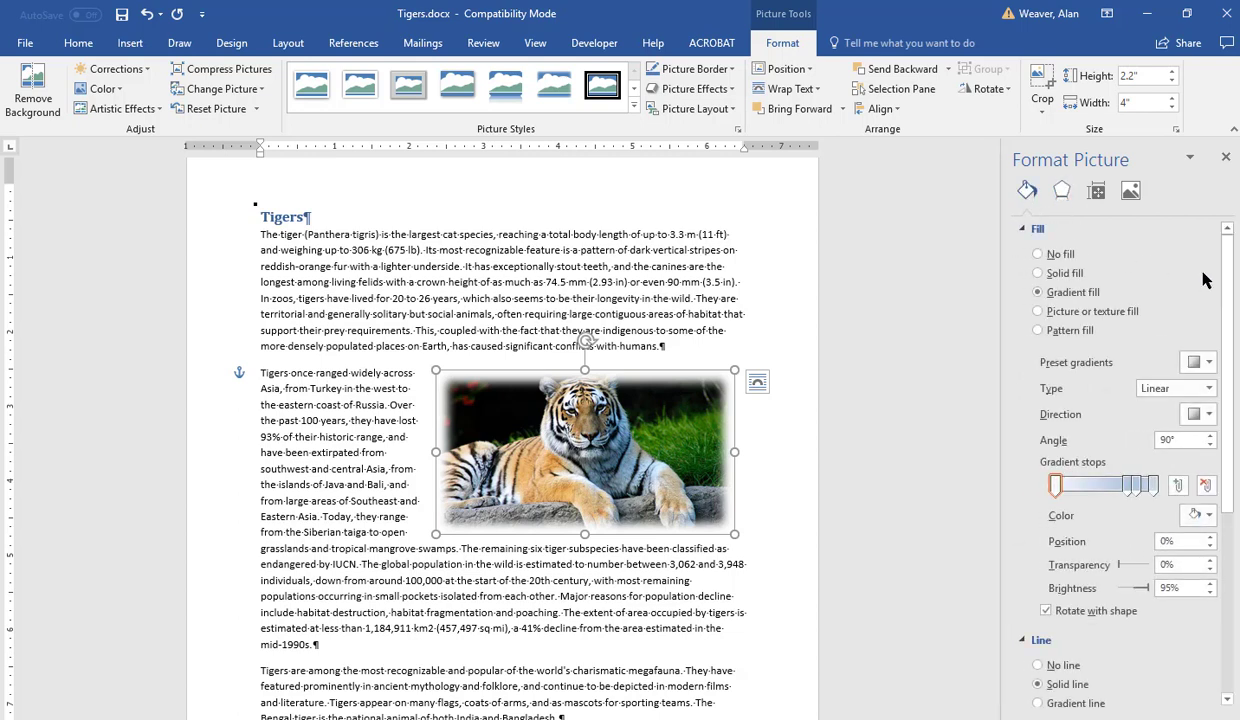
{"action": "left_click", "coordinate": [1062, 190]}
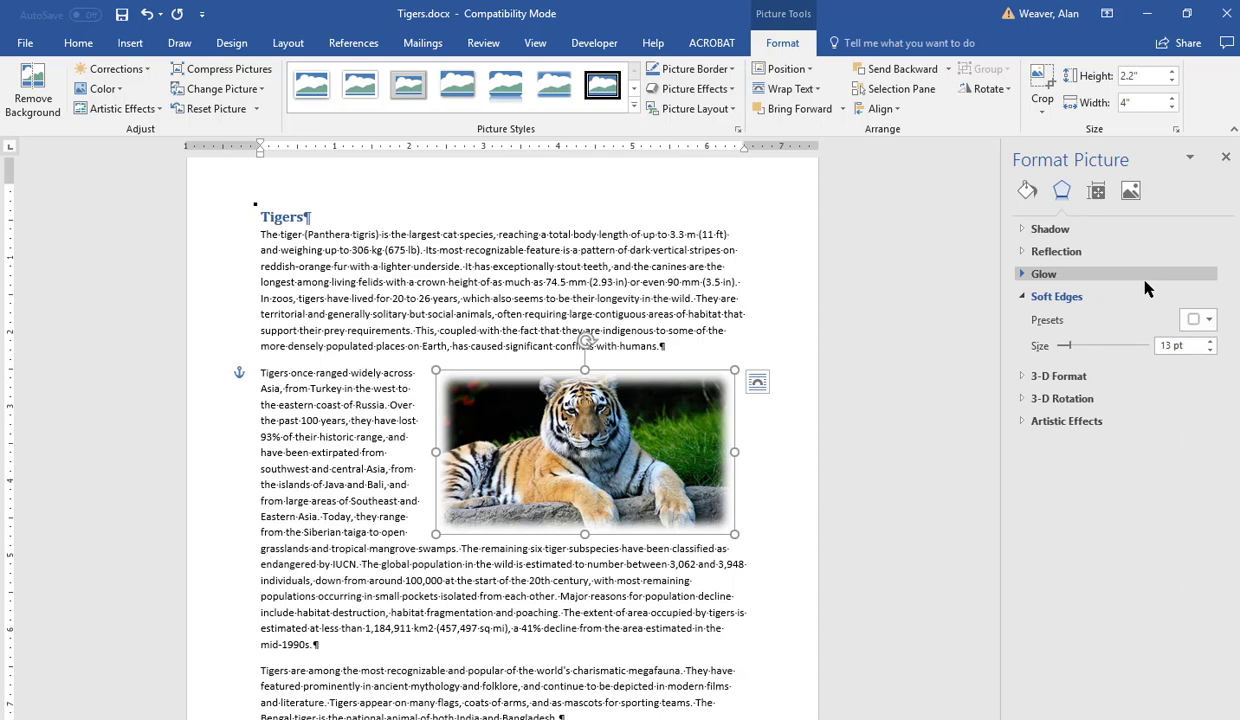
{"action": "left_click", "coordinate": [1043, 377]}
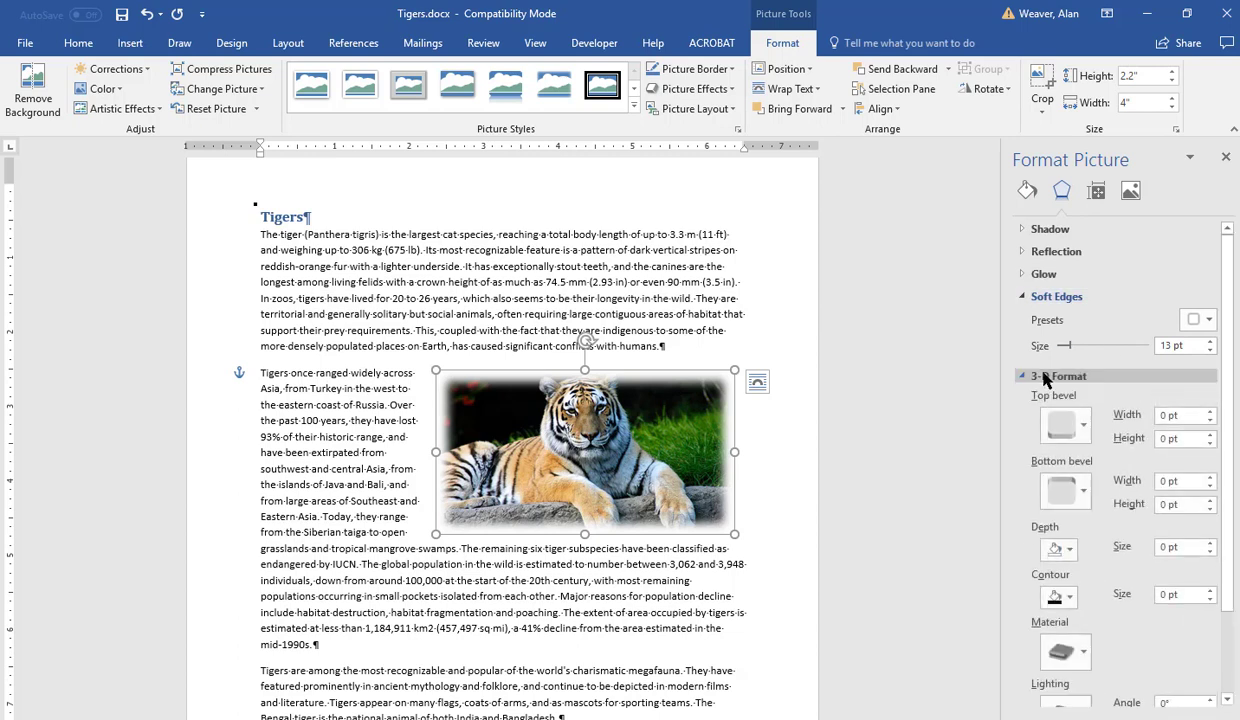
{"action": "left_click", "coordinate": [1080, 428]}
{"action": "left_click", "coordinate": [1120, 557]}
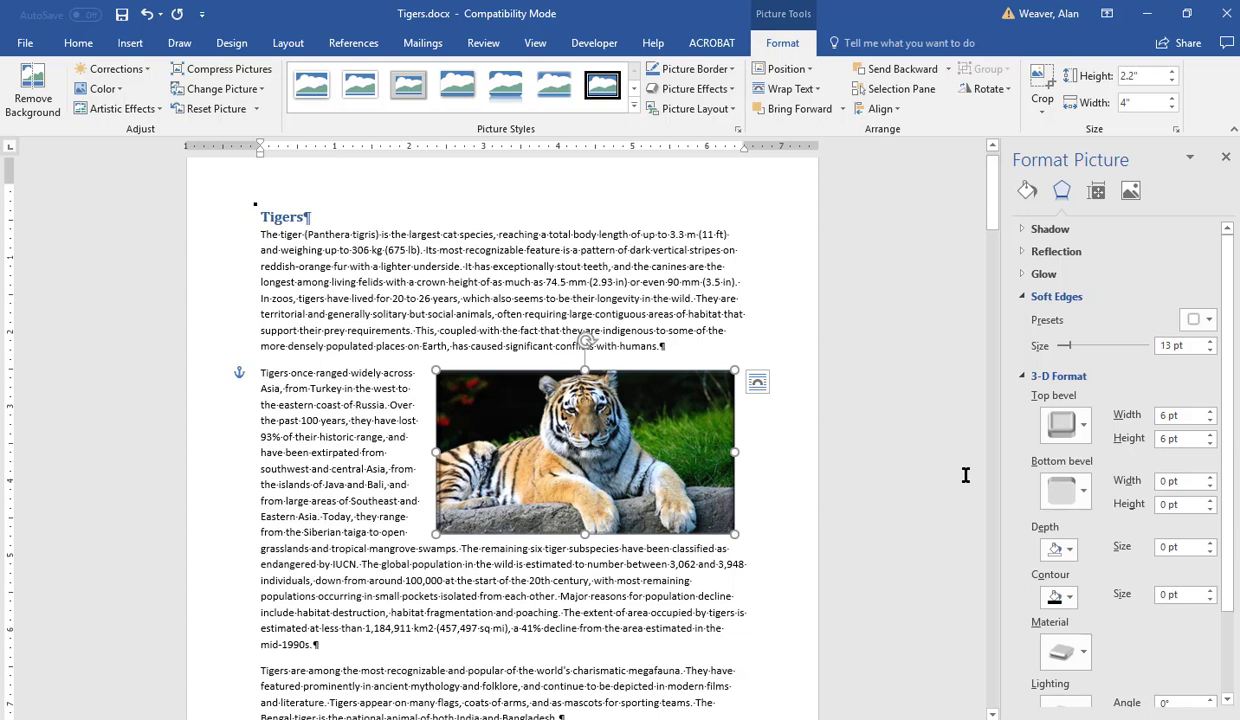
{"action": "left_click", "coordinate": [1097, 191]}
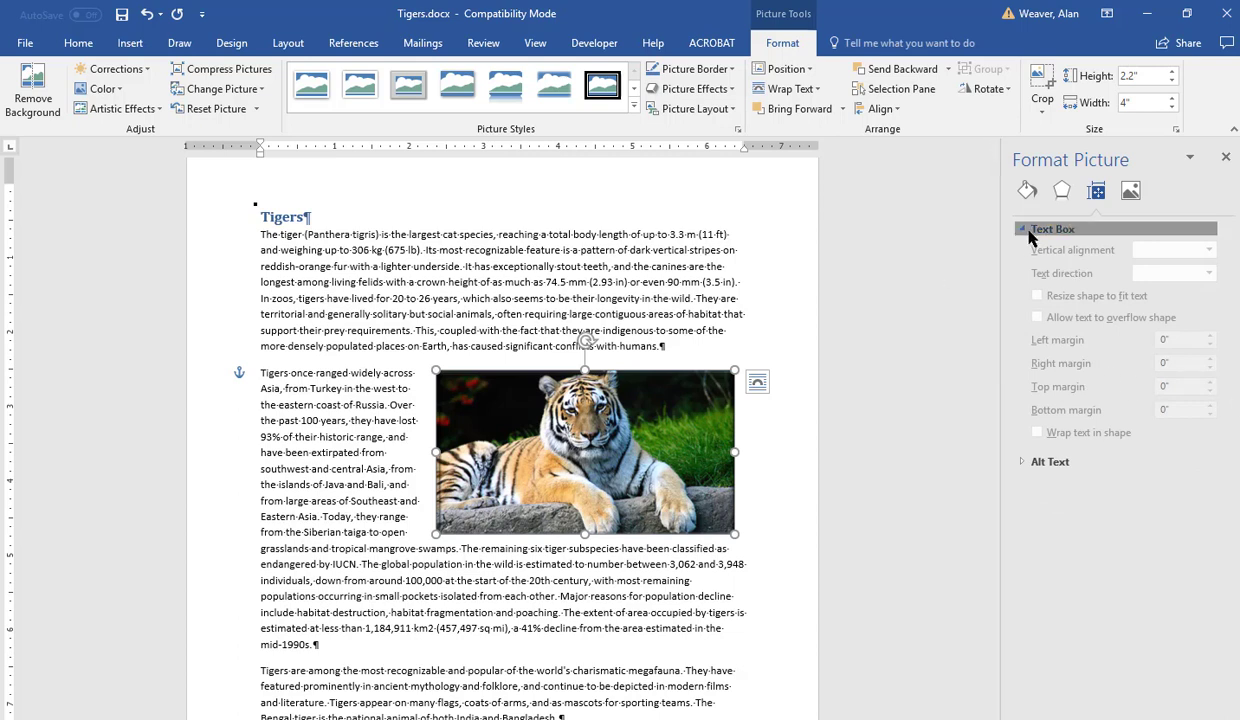
- Type 'Siberian Tiger' as the photo's alt text title under Layout & Properties
{"action": "left_click", "coordinate": [1030, 232]}
{"action": "left_click", "coordinate": [1030, 232]}
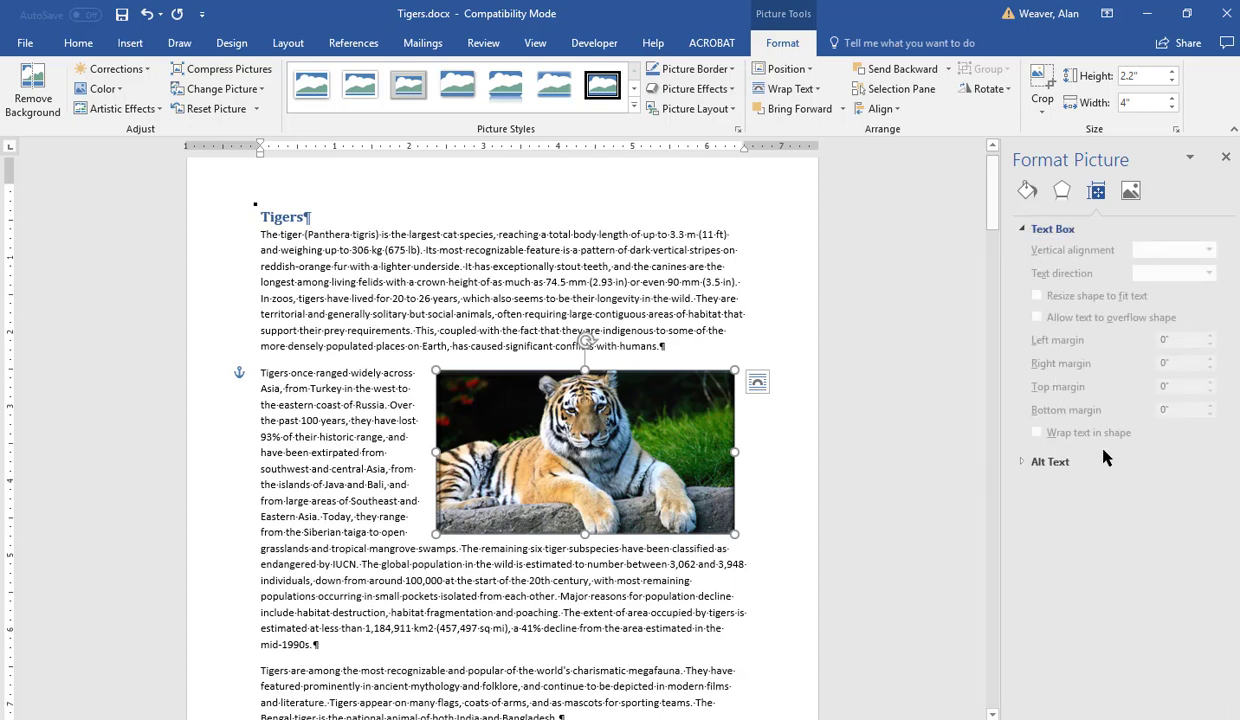
{"action": "left_click", "coordinate": [1050, 462]}
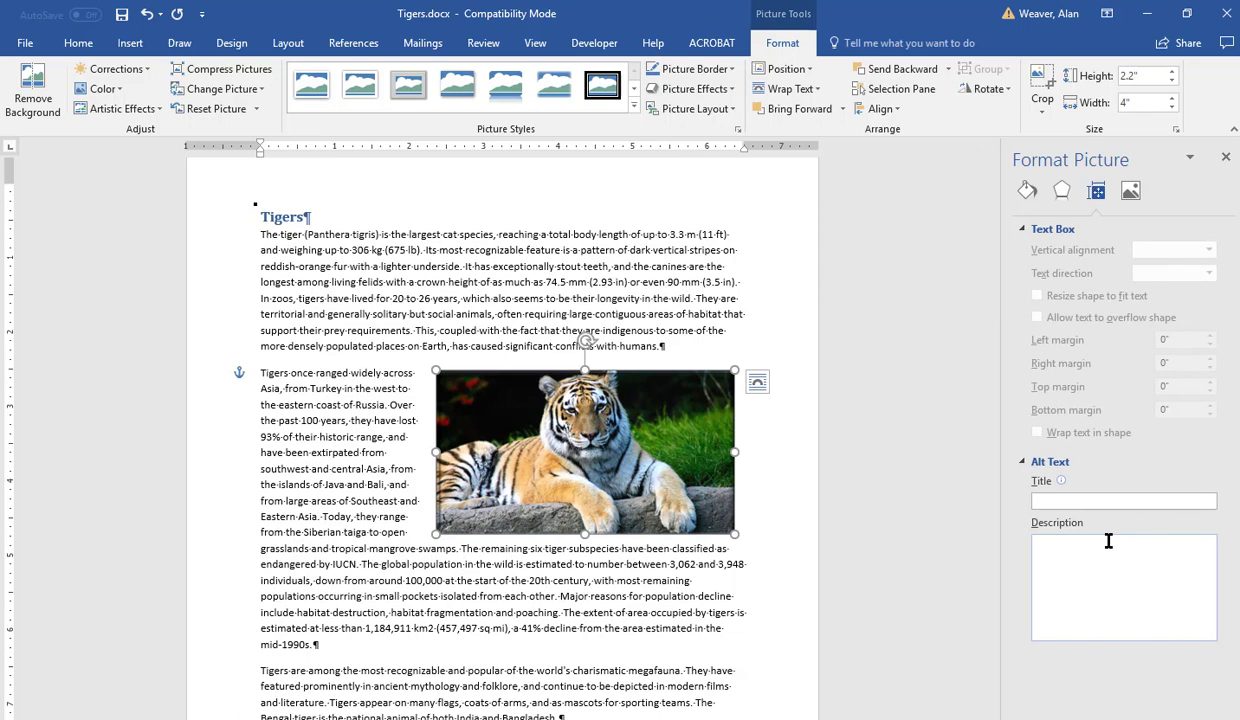
{"action": "left_click", "coordinate": [1047, 499]}
{"action": "type", "text": "Siberian Tiger"}
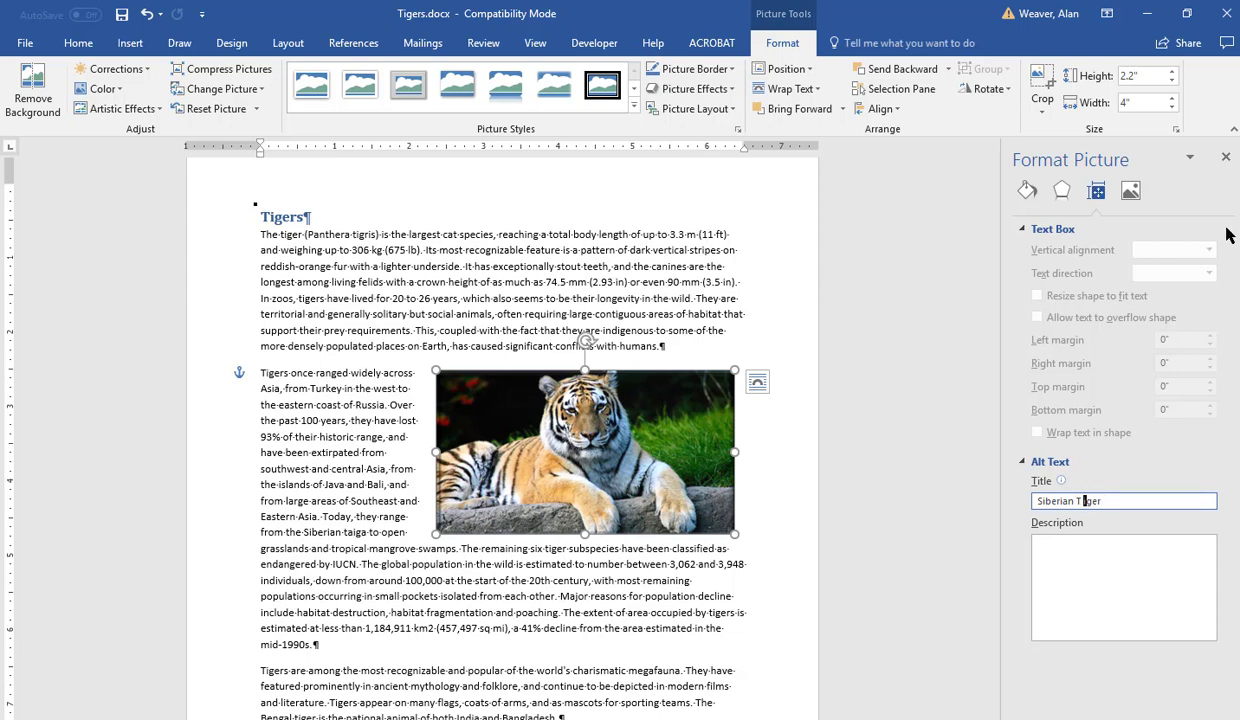
{"action": "left_click", "coordinate": [1130, 190]}
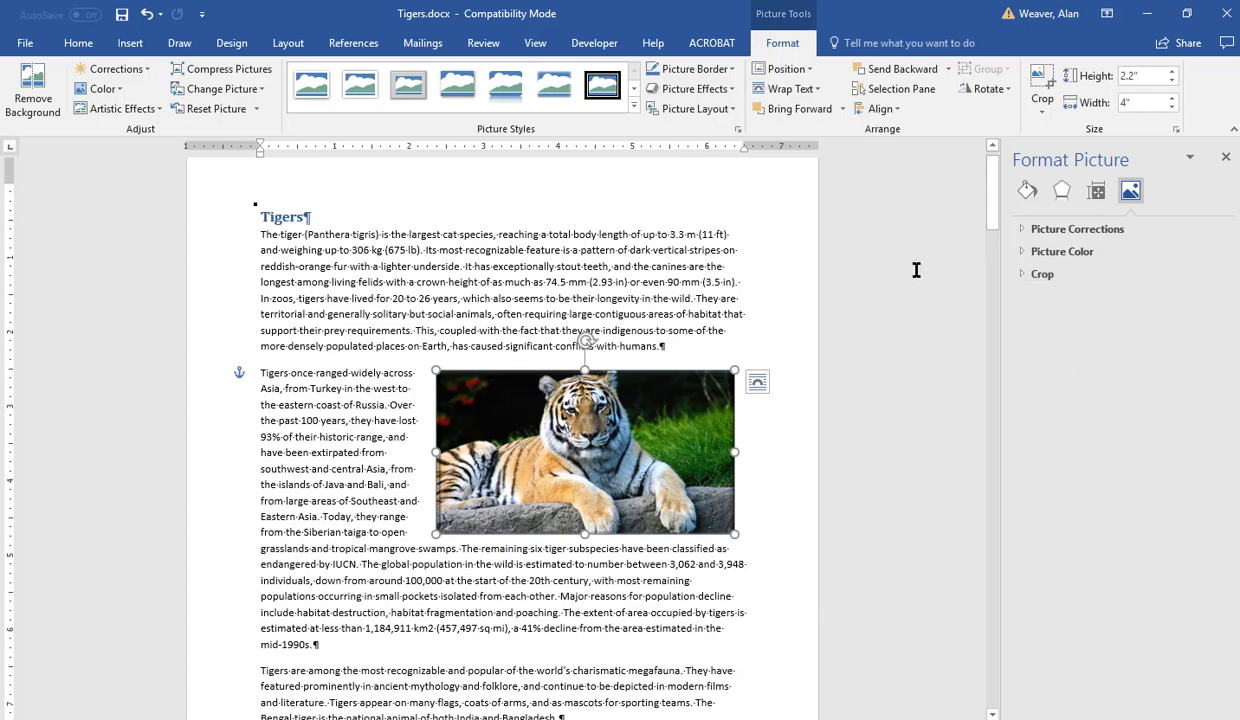
- Expand the Crop settings, click into the document text, and close the formatting pane
{"action": "left_click", "coordinate": [1028, 278]}
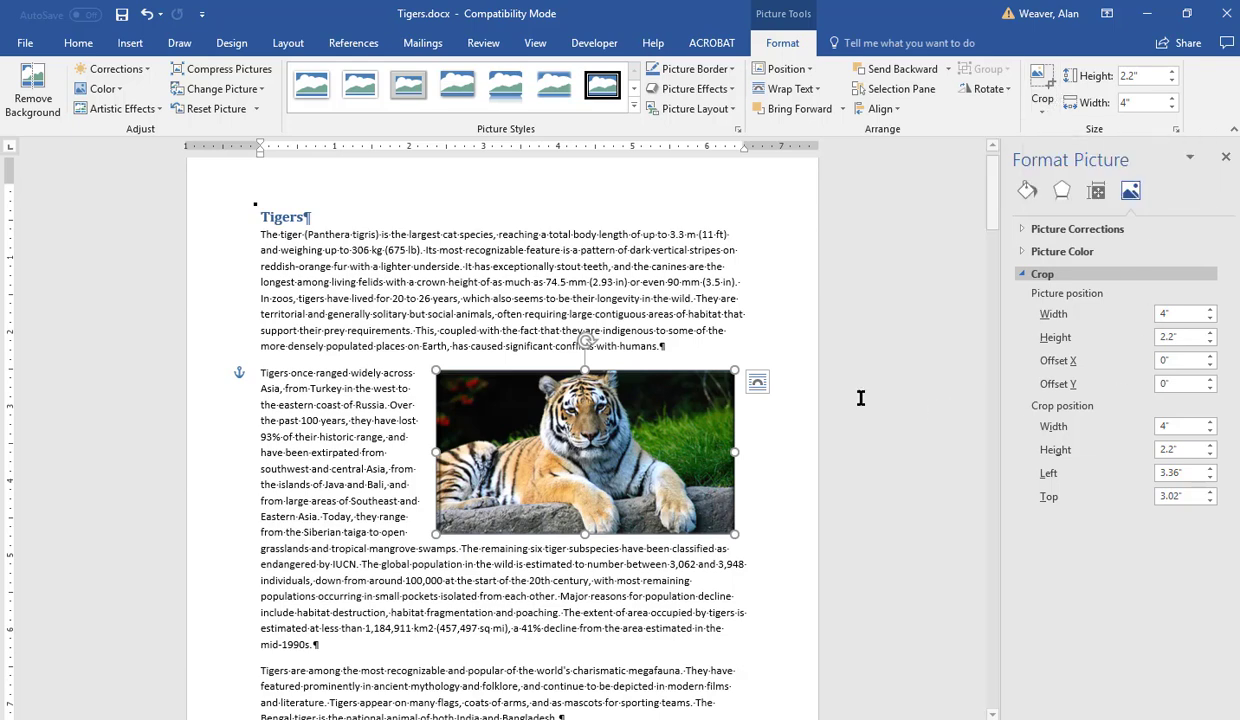
{"action": "left_click", "coordinate": [886, 308]}
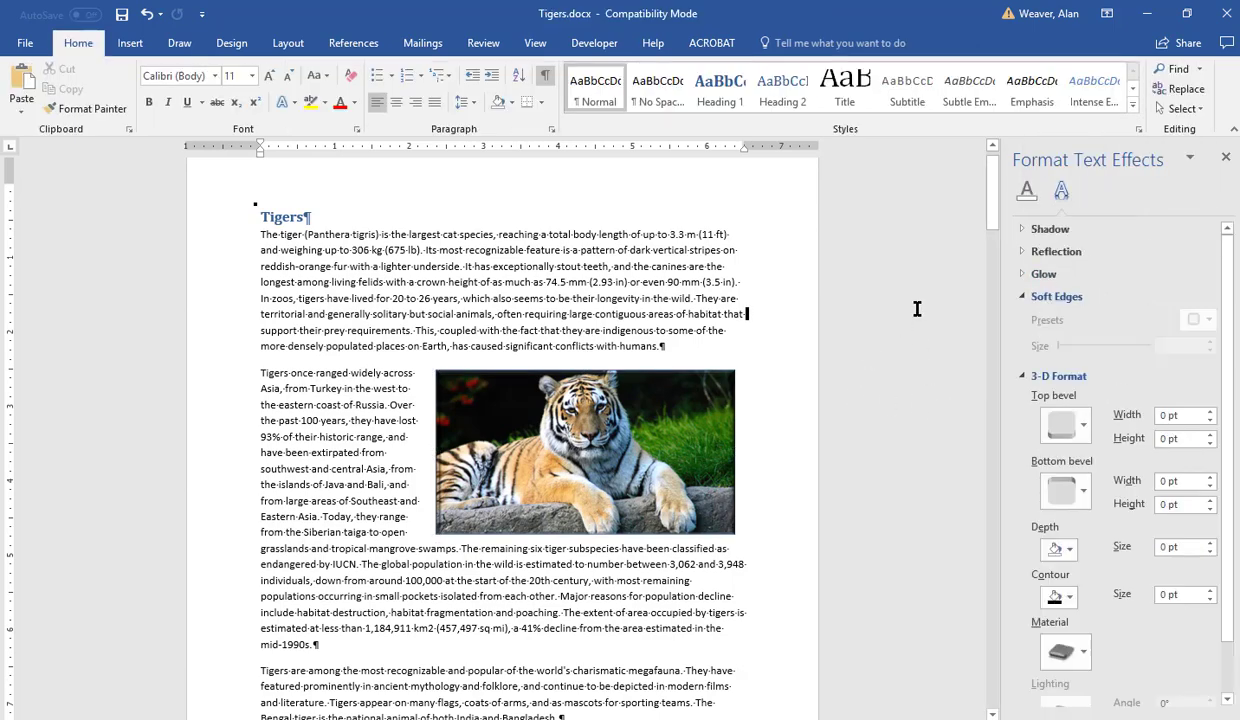
{"action": "left_click", "coordinate": [1226, 160]}
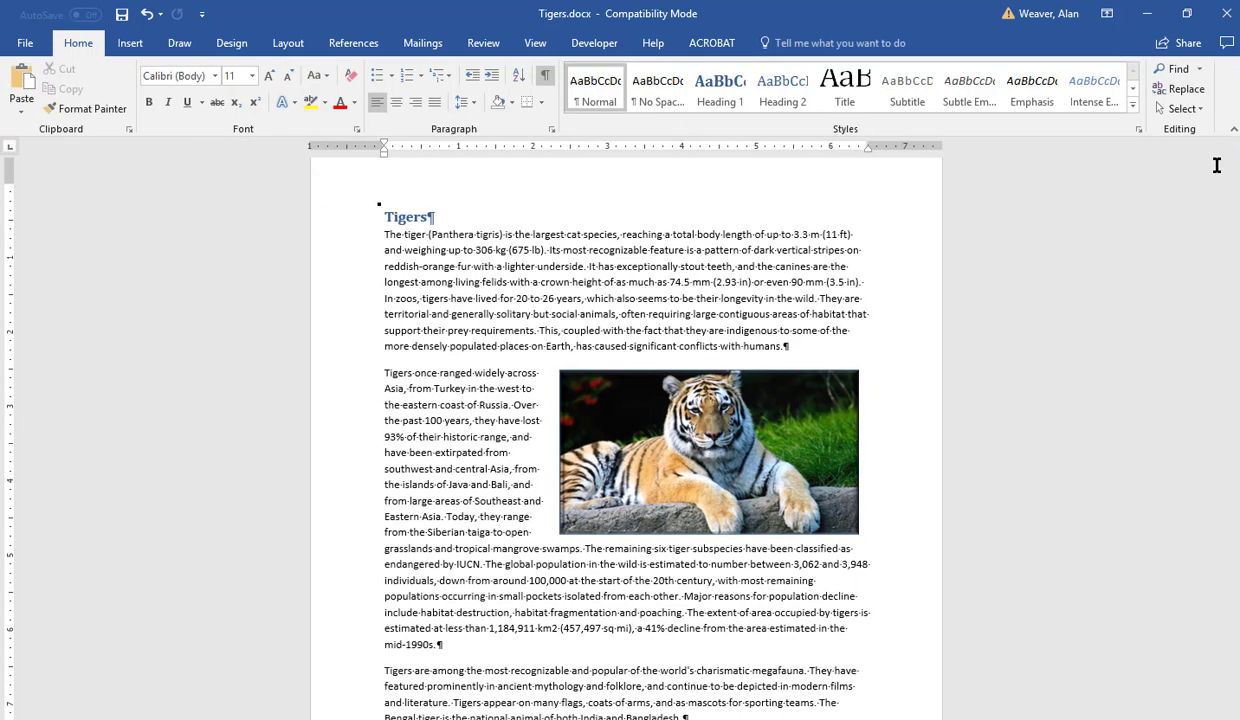
- Scale the tiger photo's height to 50% with locked aspect ratio in Size and Position
{"action": "right_click", "coordinate": [762, 460]}
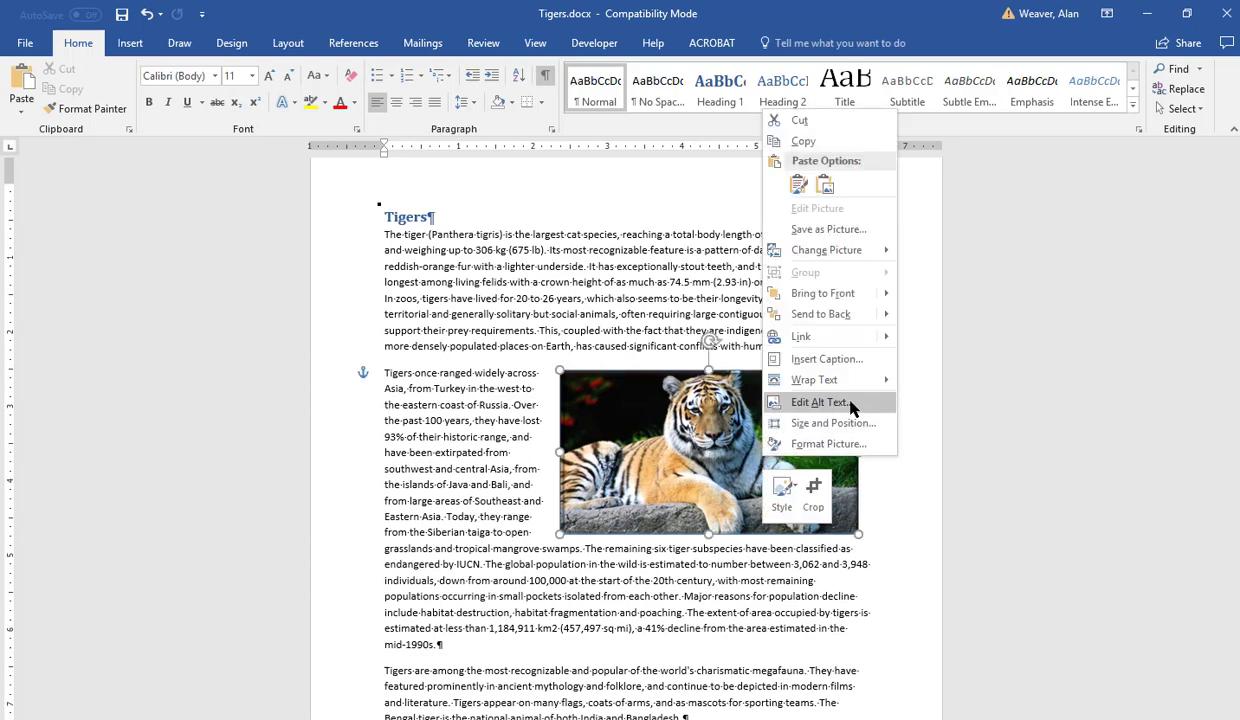
{"action": "left_click", "coordinate": [830, 423]}
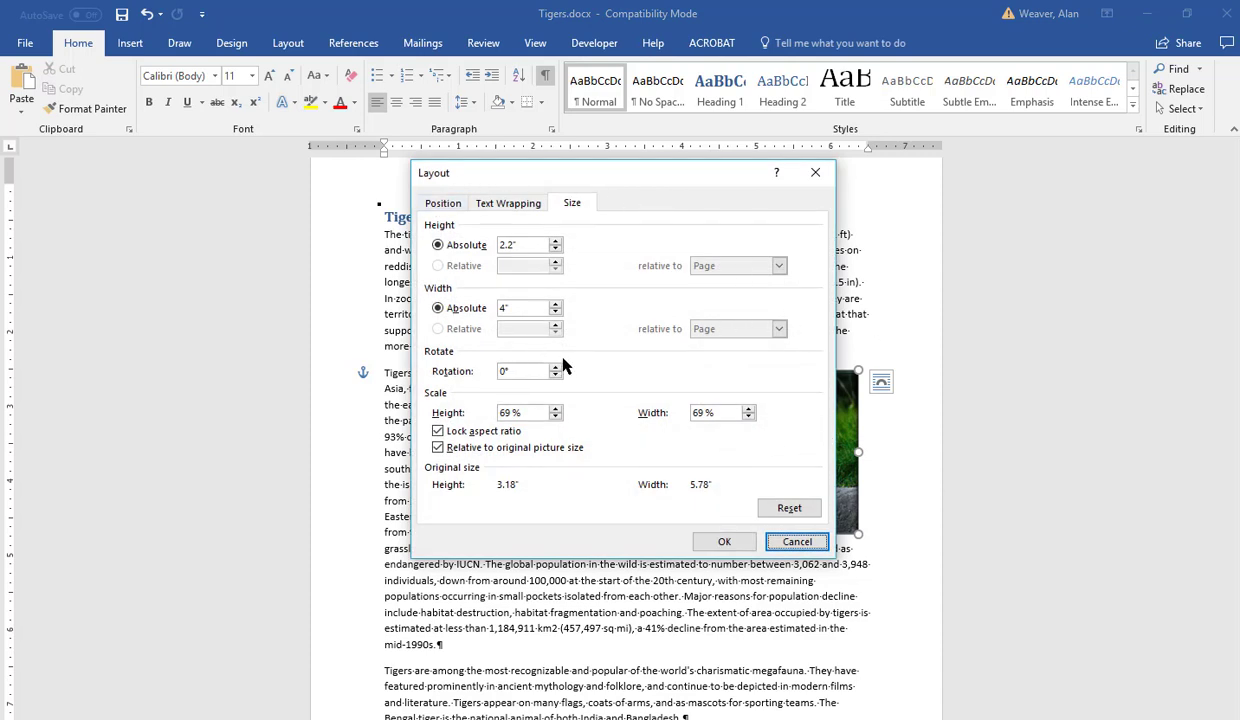
{"action": "left_click", "coordinate": [556, 305]}
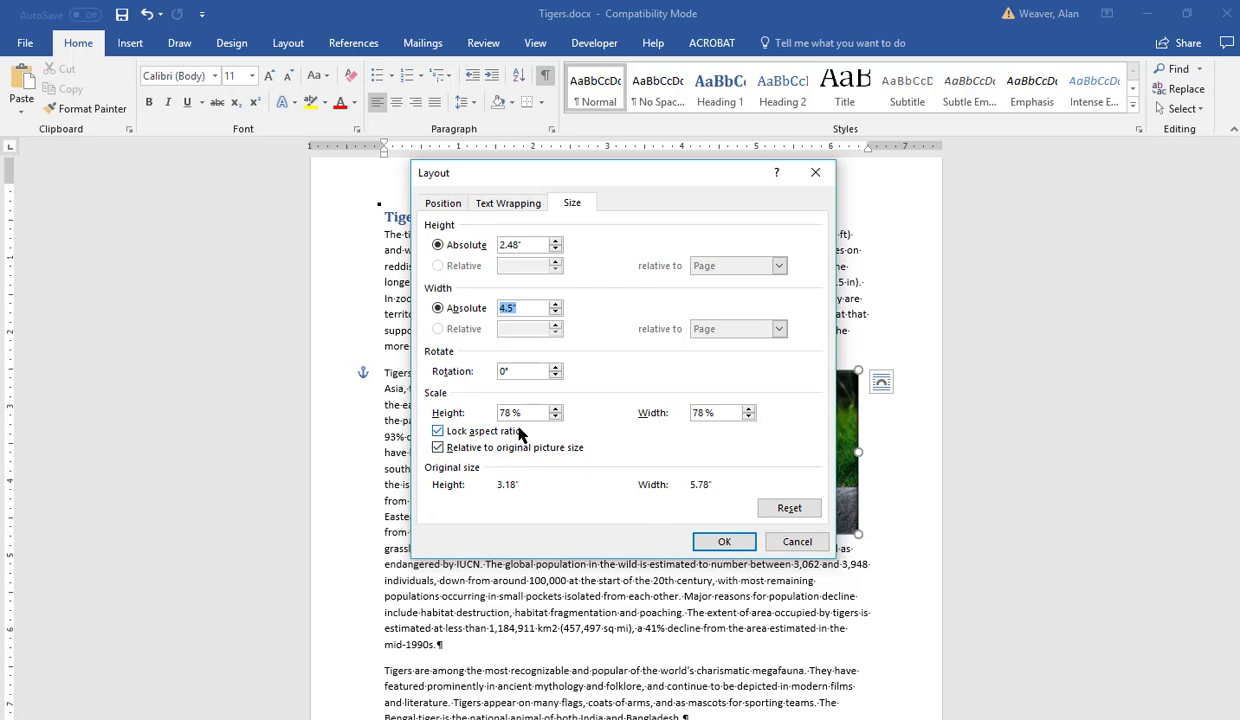
{"action": "left_click", "coordinate": [435, 415]}
{"action": "type", "text": "50"}
{"action": "key", "text": "Return"}
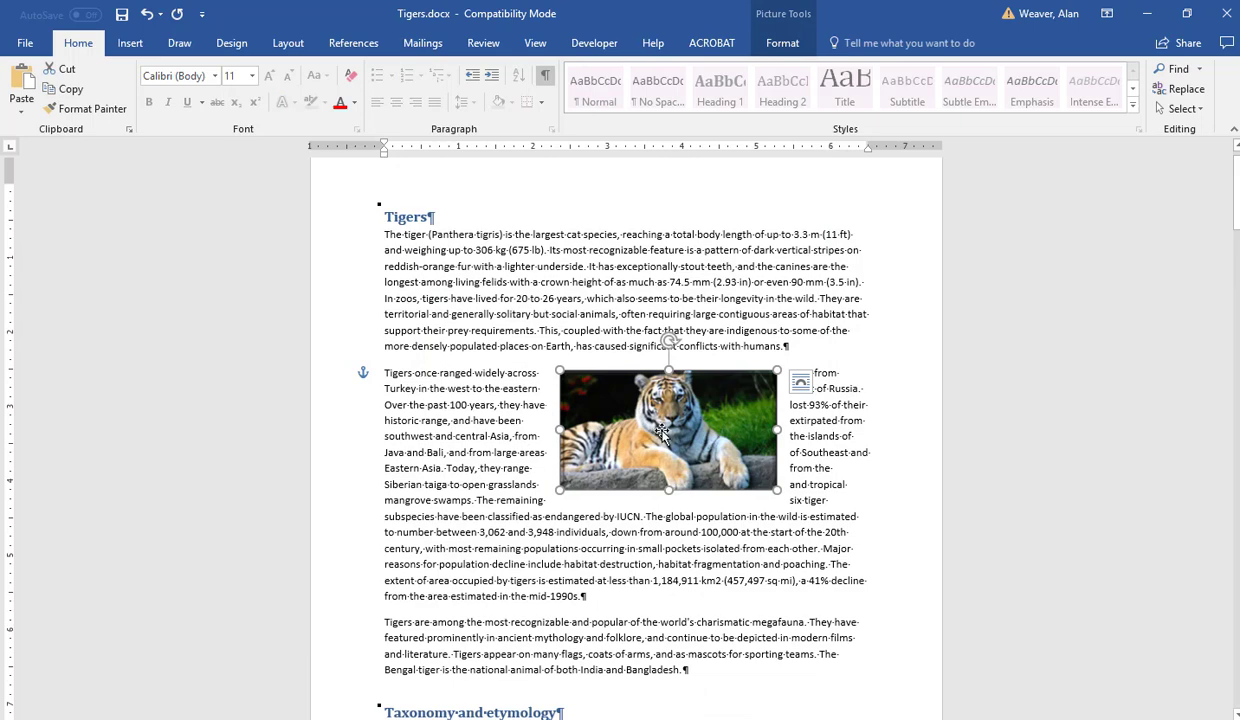
- Drag the half-size tiger photo flush against the right margin so text wraps only on its left
{"action": "left_click_drag", "start_coordinate": [669, 424], "coordinate": [714, 435]}
{"action": "left_click_drag", "start_coordinate": [745, 412], "coordinate": [748, 430]}
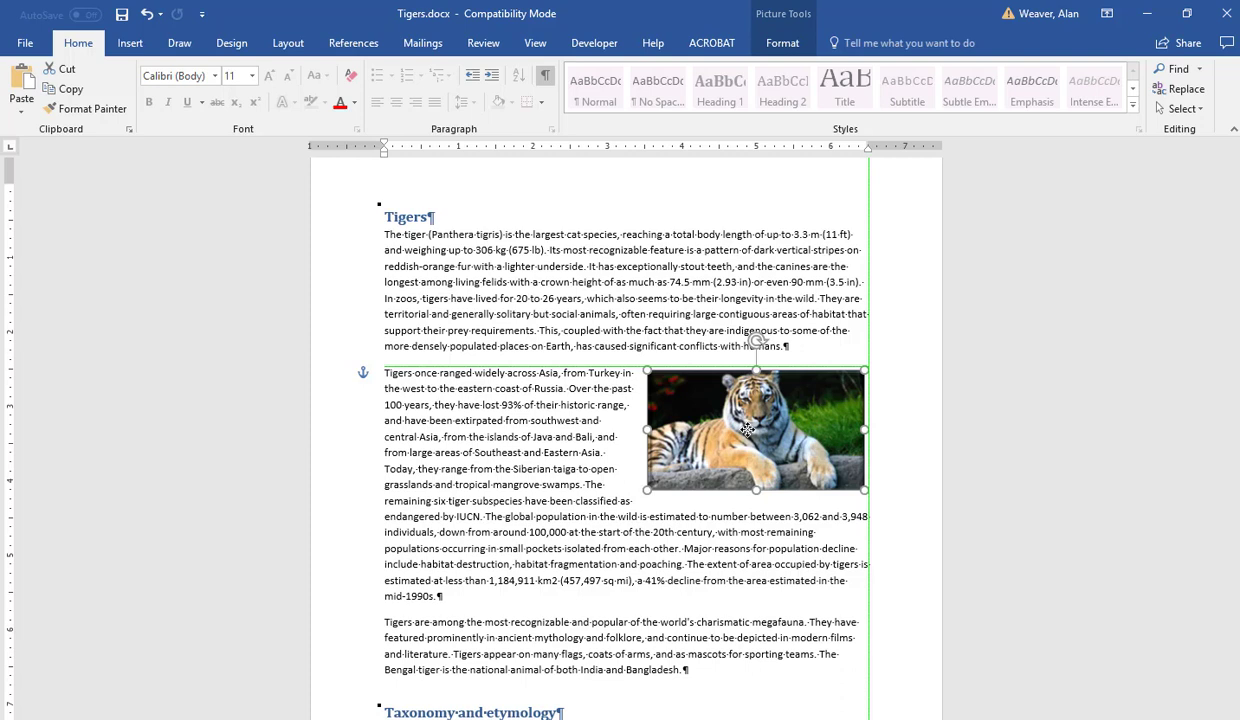
{"action": "left_click_drag", "start_coordinate": [748, 430], "coordinate": [748, 430]}
{"action": "left_click", "coordinate": [525, 466]}
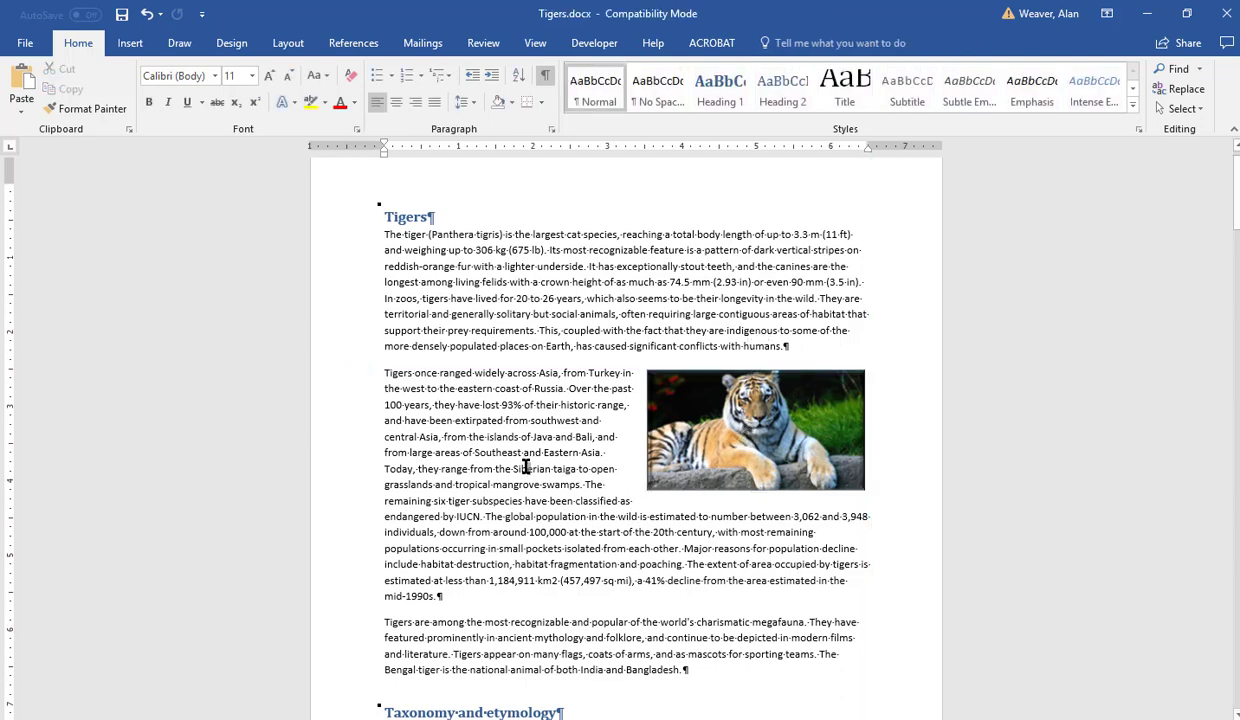